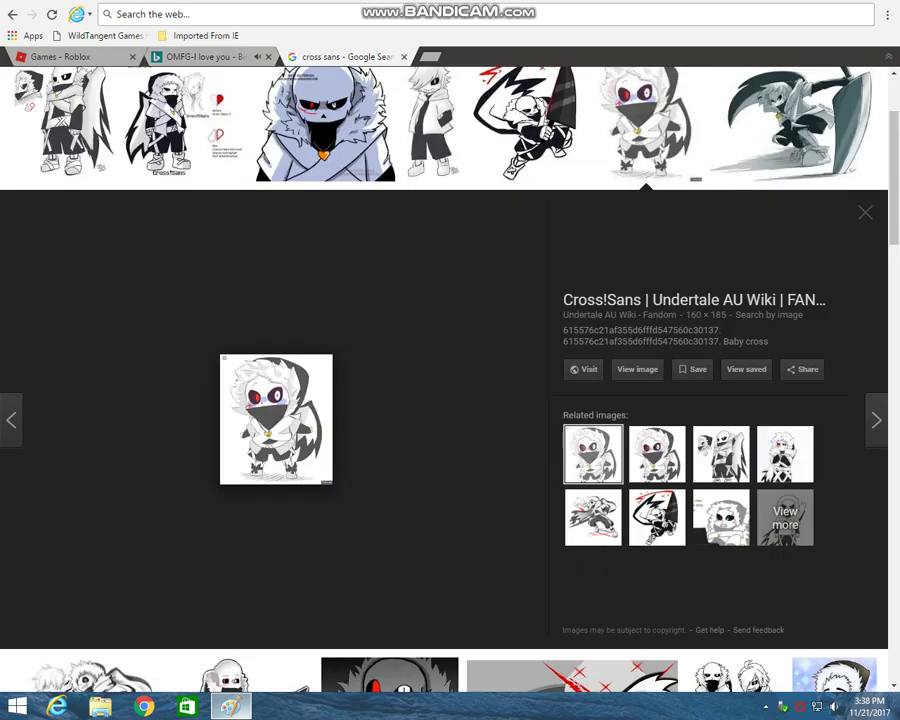
- Save the enlarged Cross!Sans reference picture from the image search results as a file
{"action": "right_click", "coordinate": [284, 401]}
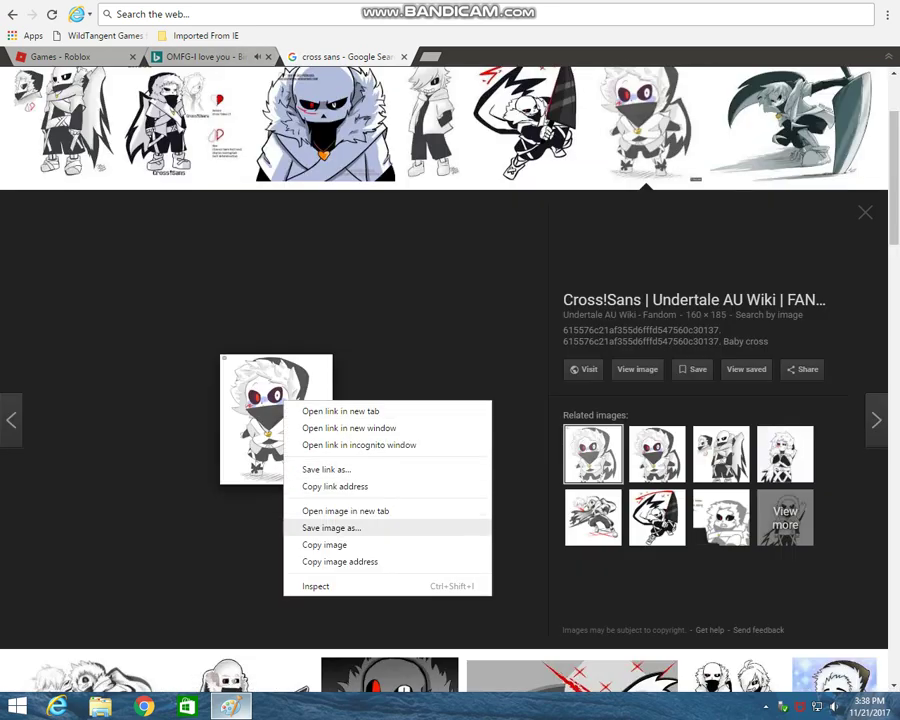
{"action": "left_click", "coordinate": [332, 528]}
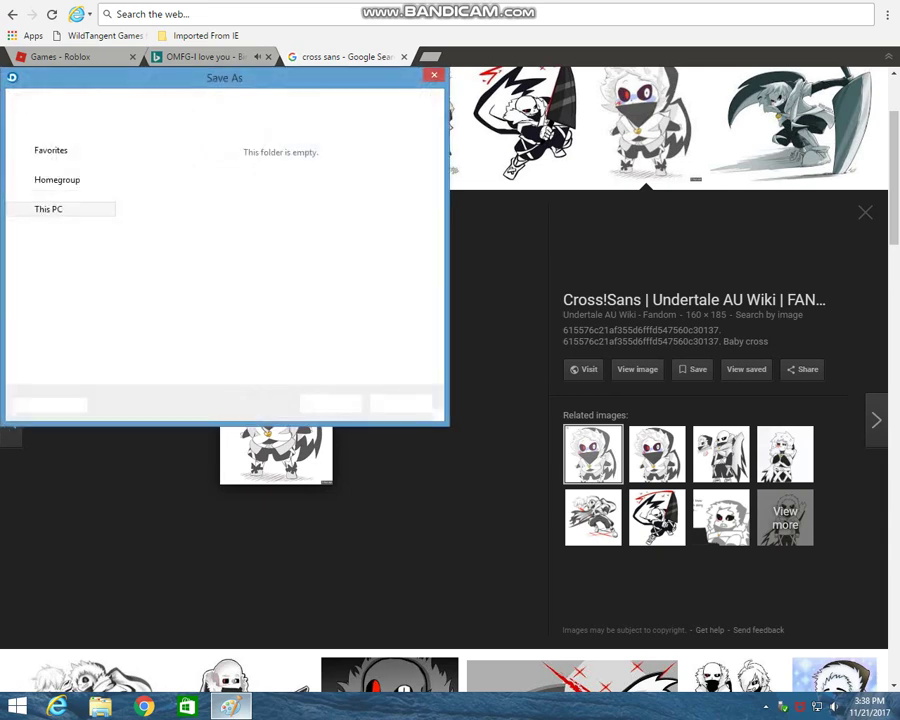
{"action": "key", "text": "Return"}
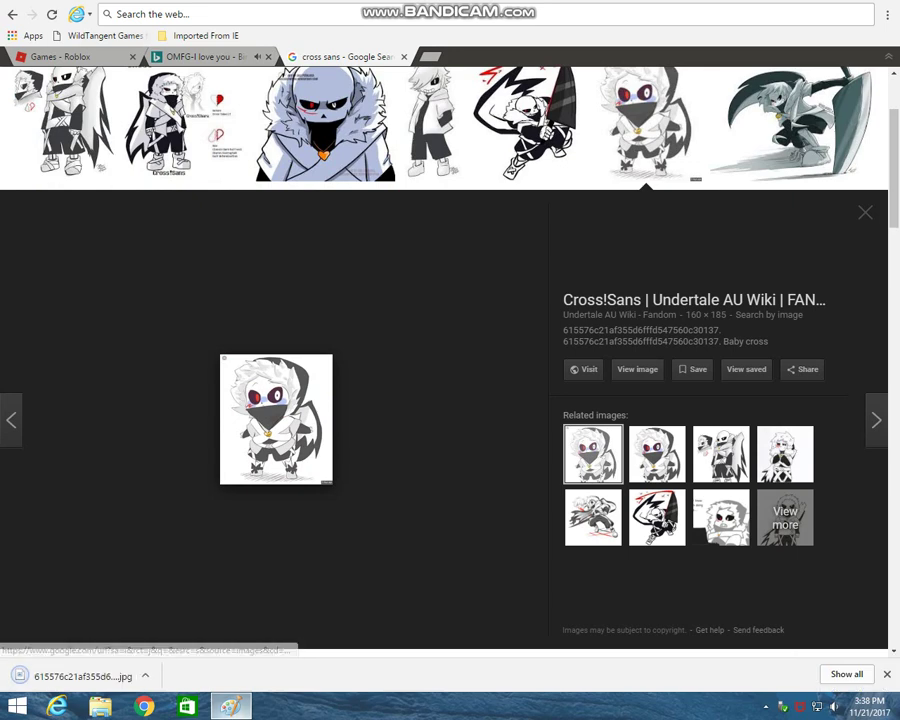
- Switch to Paint, paste in the picture file 615576c21af355d6fffd547560c30137 from Downloads and place it to the right of the two circles
{"action": "left_click", "coordinate": [231, 706]}
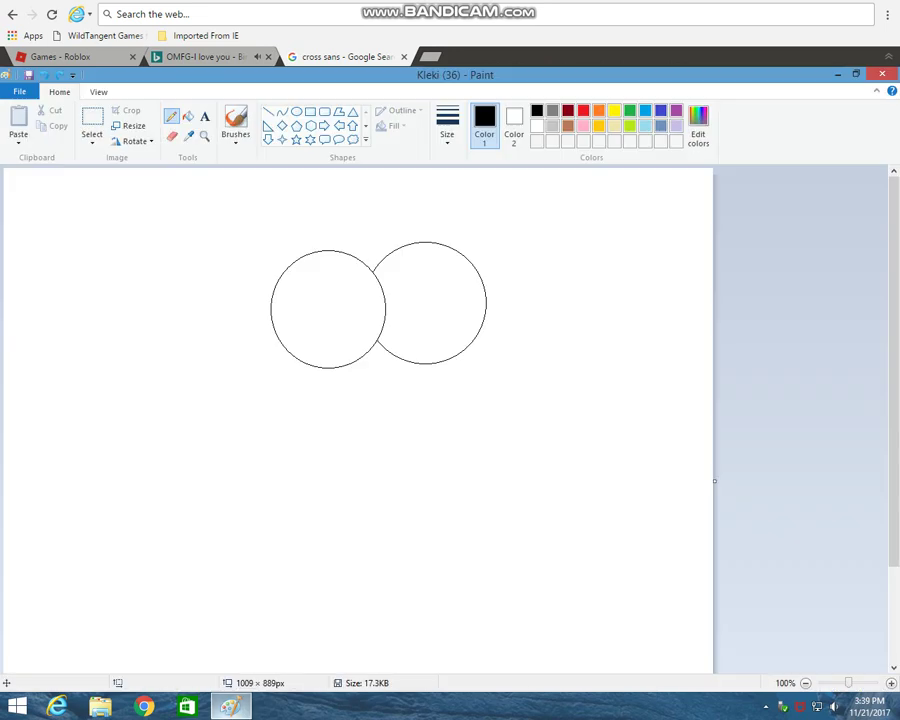
{"action": "left_click", "coordinate": [18, 141]}
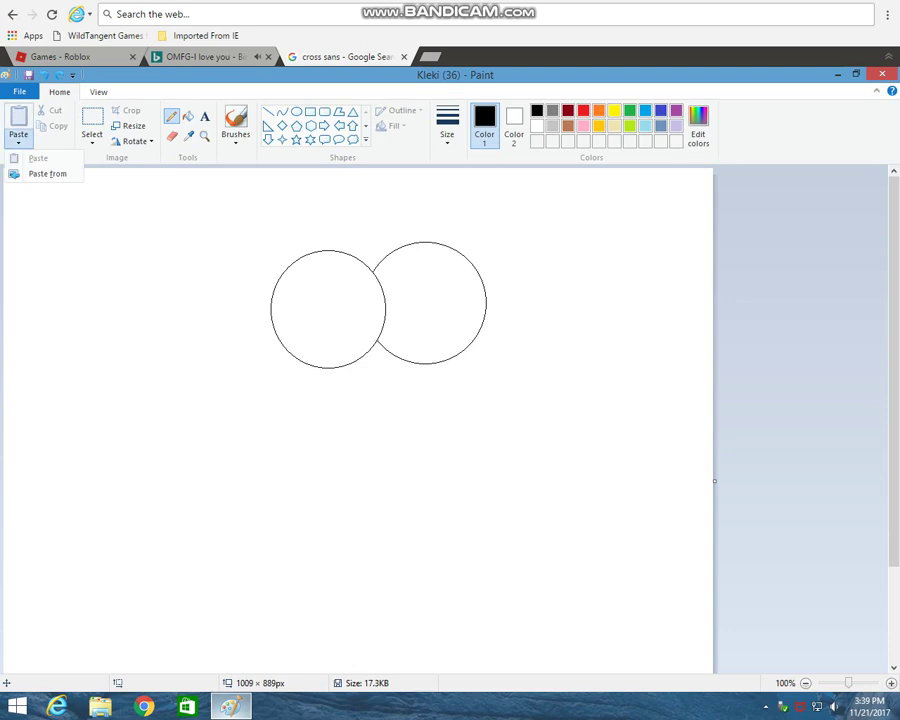
{"action": "left_click", "coordinate": [46, 173]}
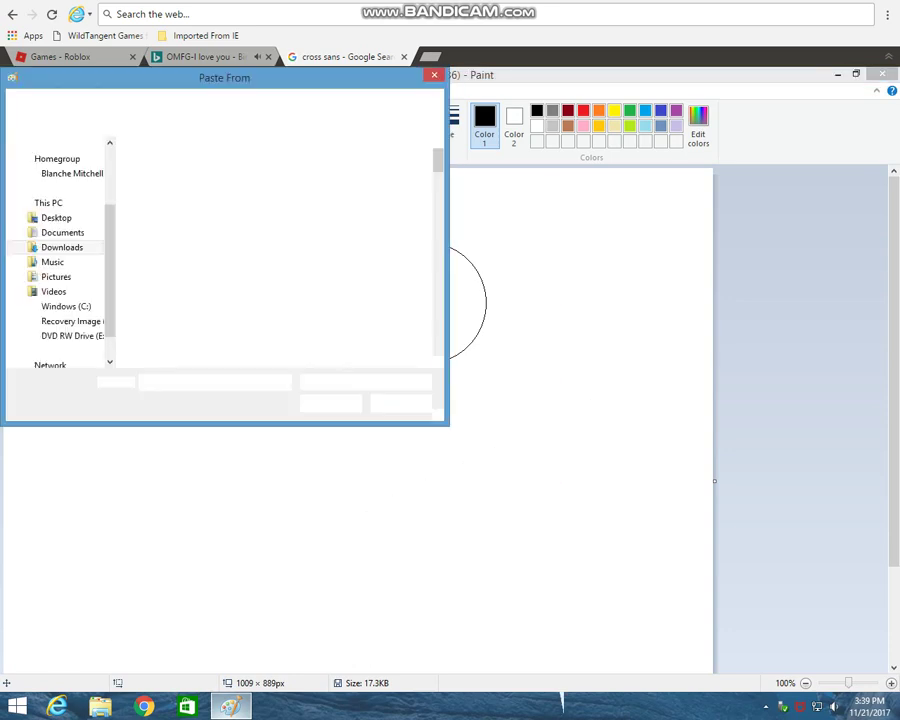
{"action": "scroll", "coordinate": [275, 250], "scroll_direction": "down", "scroll_amount": 10}
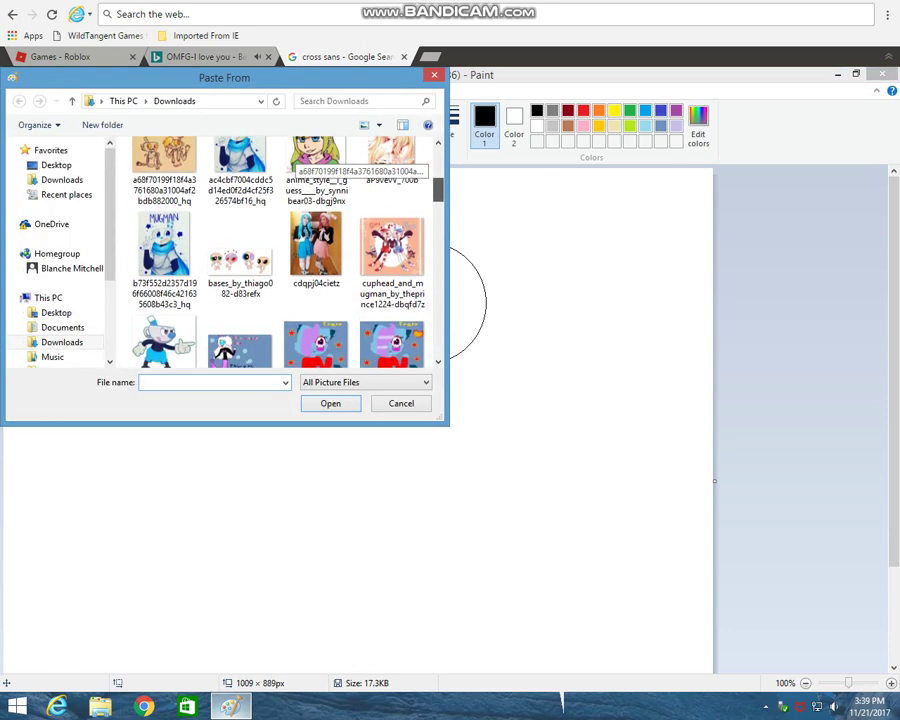
{"action": "scroll", "coordinate": [296, 158], "scroll_direction": "down", "scroll_amount": 10}
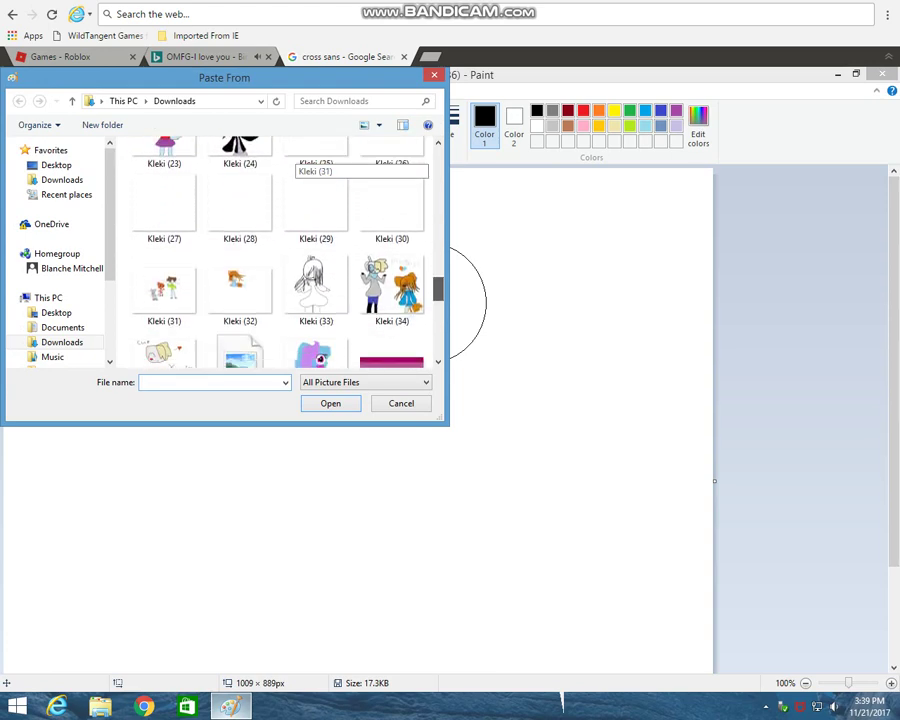
{"action": "scroll", "coordinate": [296, 160], "scroll_direction": "down", "scroll_amount": 3}
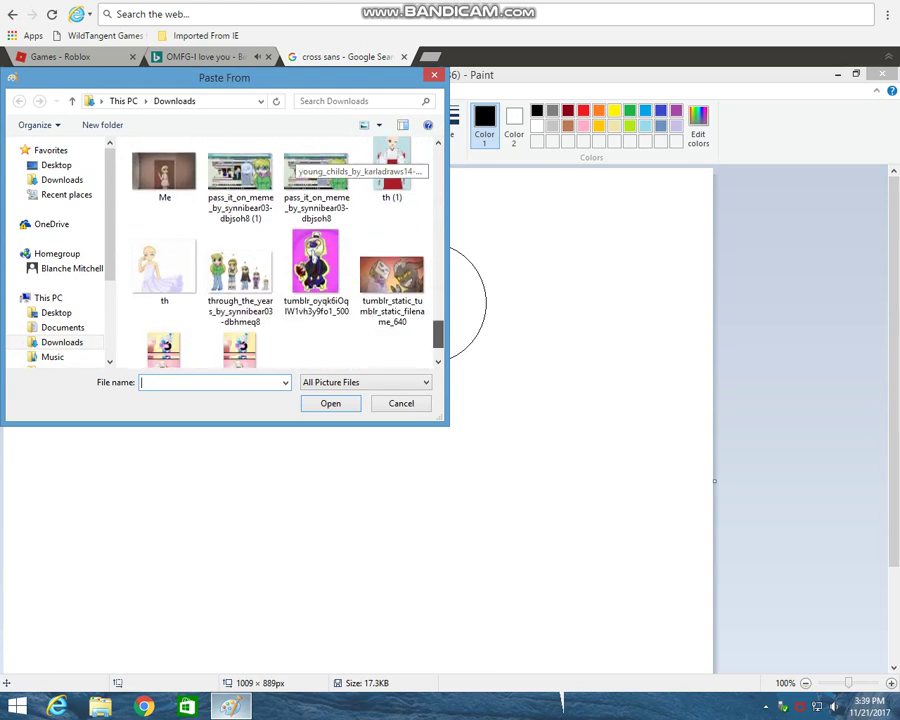
{"action": "scroll", "coordinate": [296, 160], "scroll_direction": "up", "scroll_amount": 5}
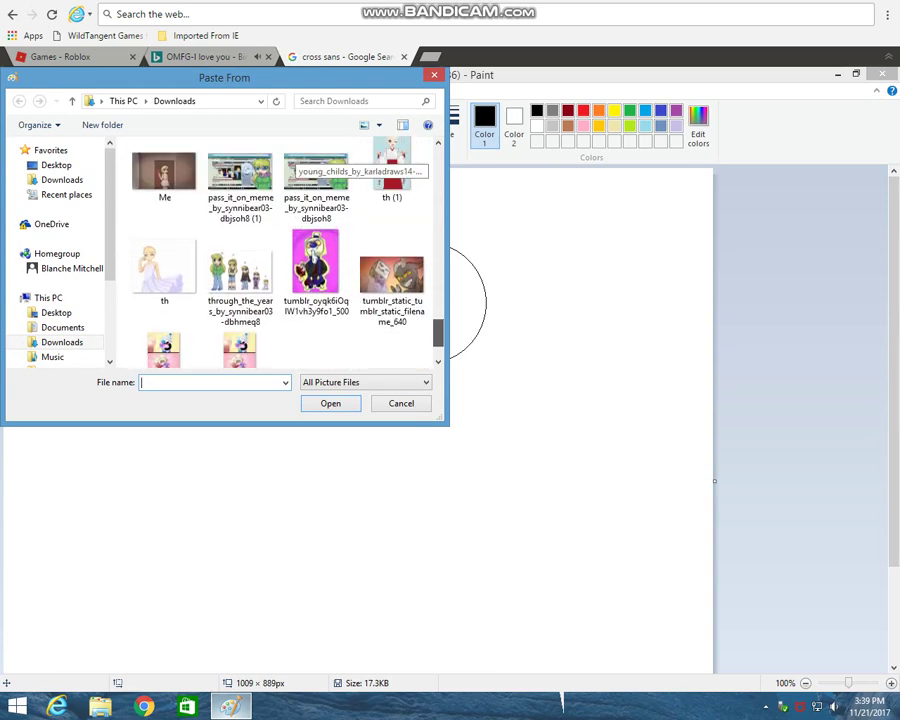
{"action": "scroll", "coordinate": [296, 160], "scroll_direction": "up", "scroll_amount": 5}
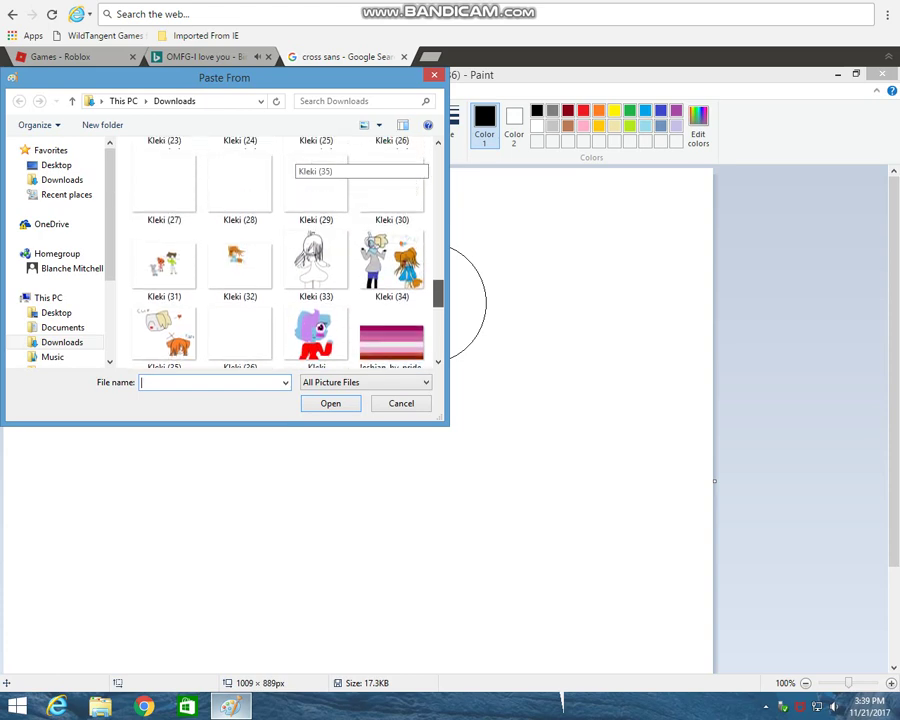
{"action": "scroll", "coordinate": [296, 160], "scroll_direction": "up", "scroll_amount": 8}
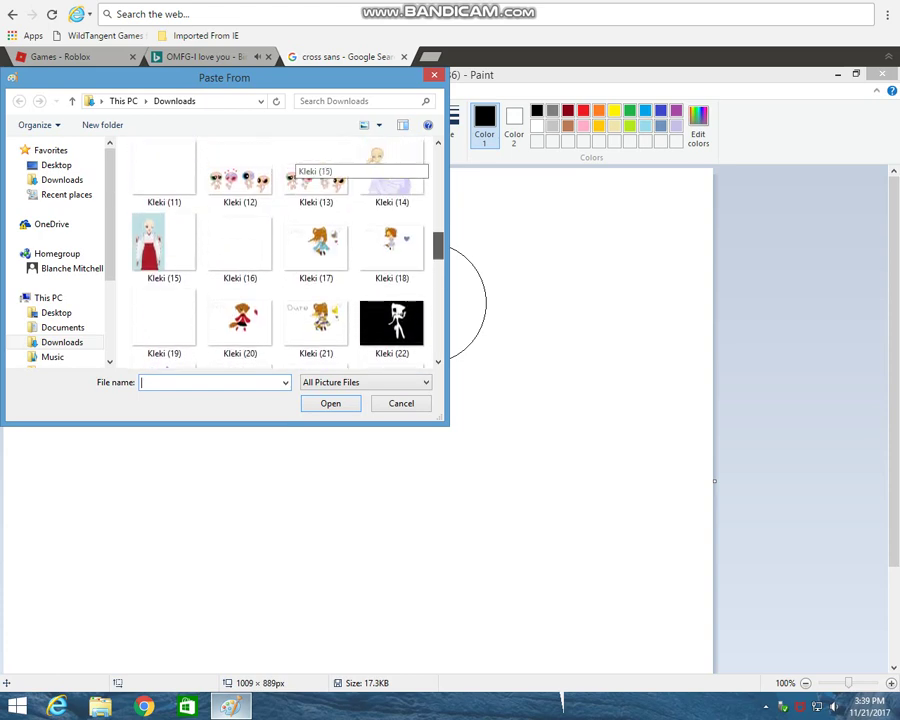
{"action": "left_click", "coordinate": [392, 205]}
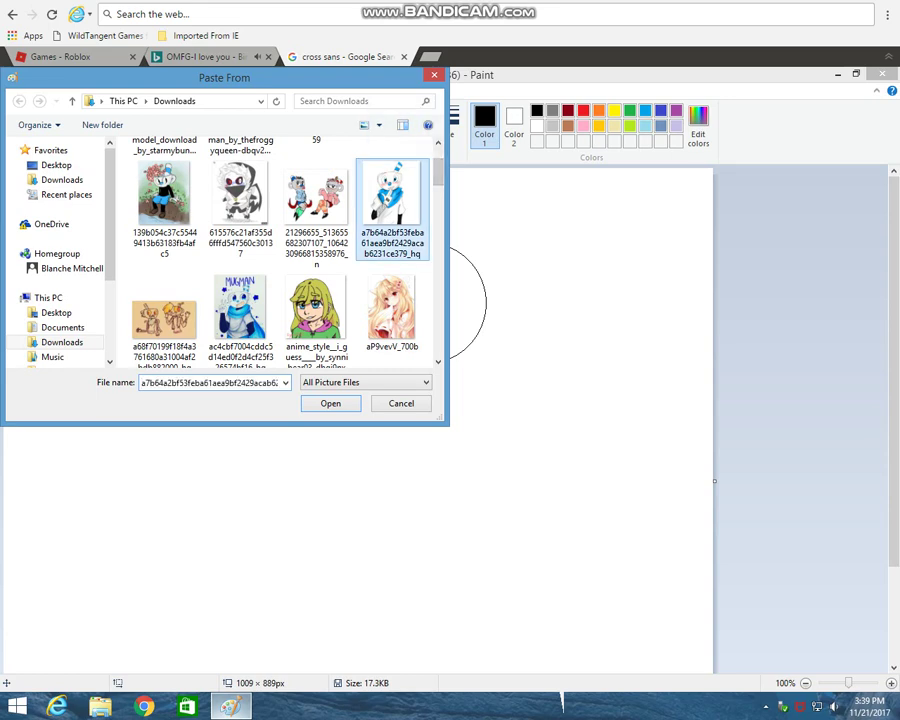
{"action": "left_click", "coordinate": [240, 205]}
{"action": "left_click", "coordinate": [335, 404]}
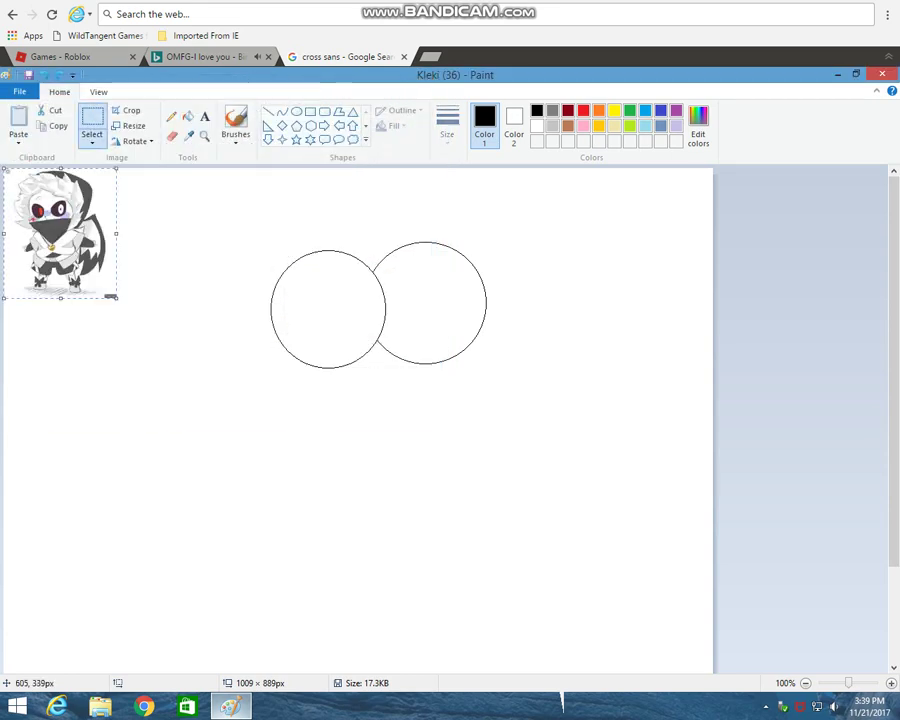
{"action": "mouse_move", "coordinate": [38, 204]}
{"action": "left_mouse_down"}
{"action": "mouse_move", "coordinate": [504, 291]}
{"action": "mouse_move", "coordinate": [563, 236]}
{"action": "left_mouse_up"}
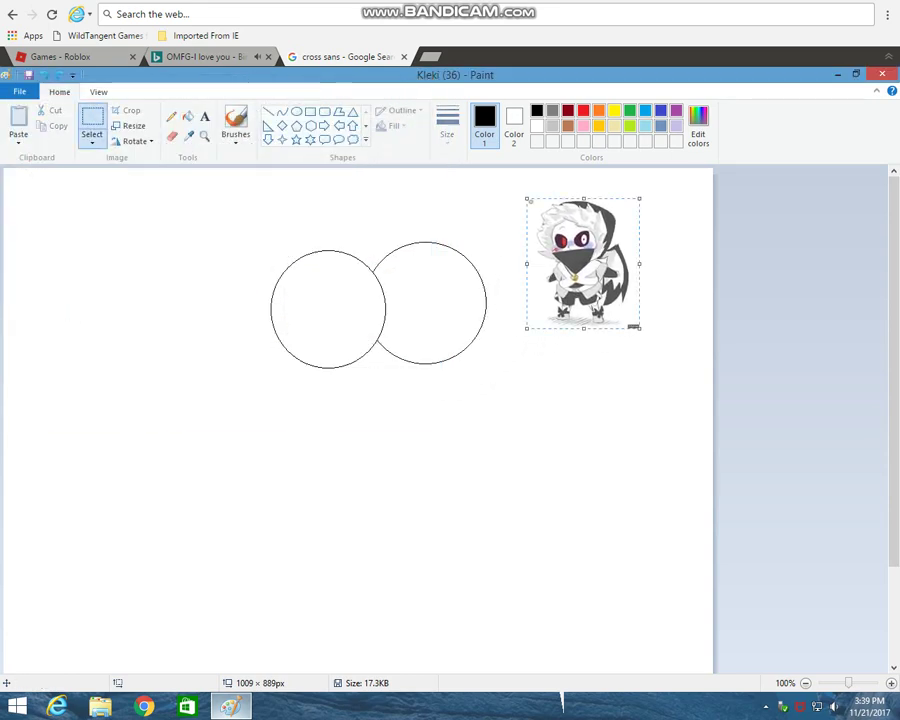
{"action": "left_click", "coordinate": [172, 117]}
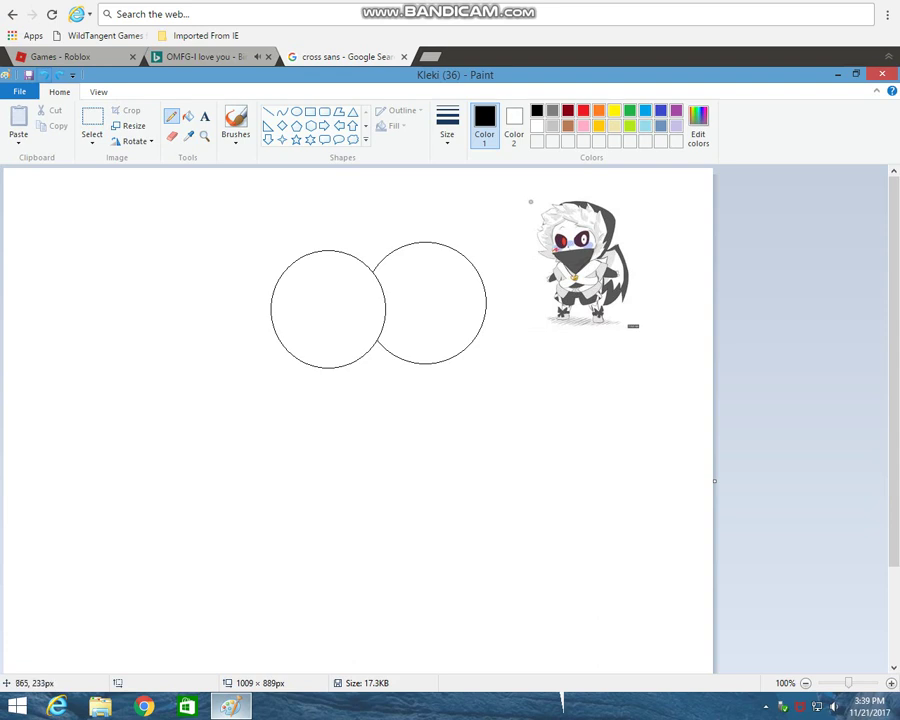
{"action": "left_click", "coordinate": [583, 110]}
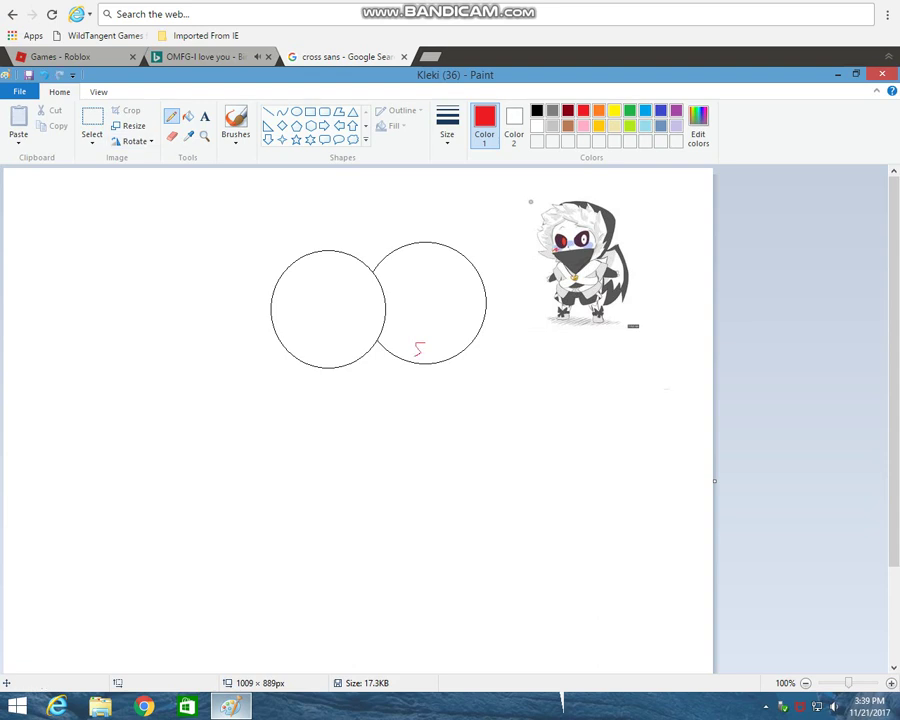
{"action": "left_click", "coordinate": [45, 75]}
{"action": "left_click", "coordinate": [45, 75]}
{"action": "key", "text": "ctrl+y"}
{"action": "key", "text": "ctrl+y"}
{"action": "key", "text": "ctrl+z"}
- Draw a rounded eye socket outline in black with the Pencil inside the right circle, close to the overlap with the left circle
{"action": "scroll", "coordinate": [627, 480], "scroll_direction": "up", "scroll_amount": 7}
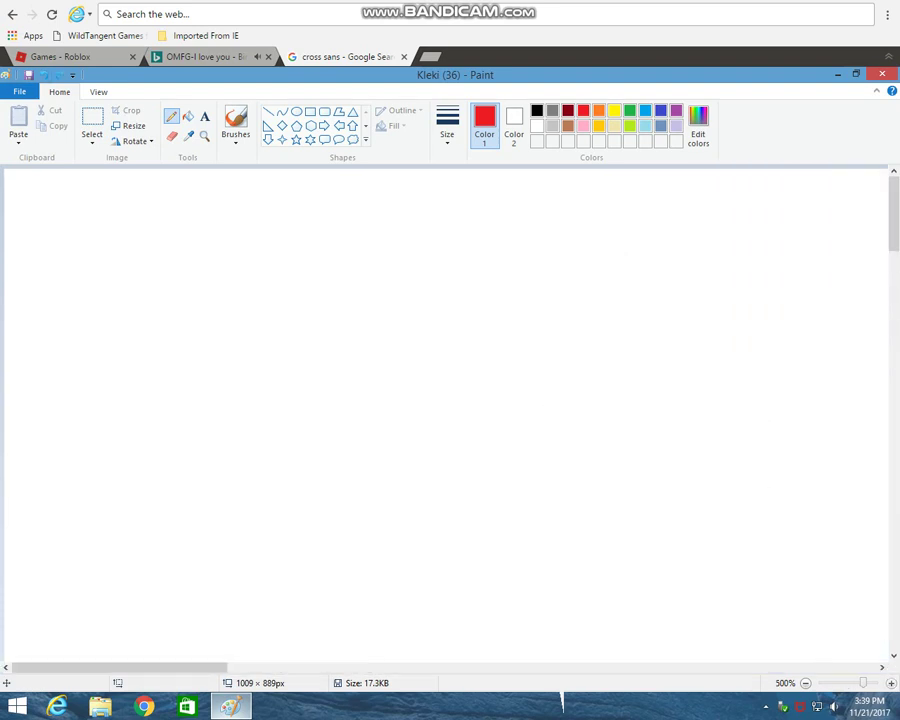
{"action": "scroll", "coordinate": [445, 415], "scroll_direction": "right", "scroll_amount": 15}
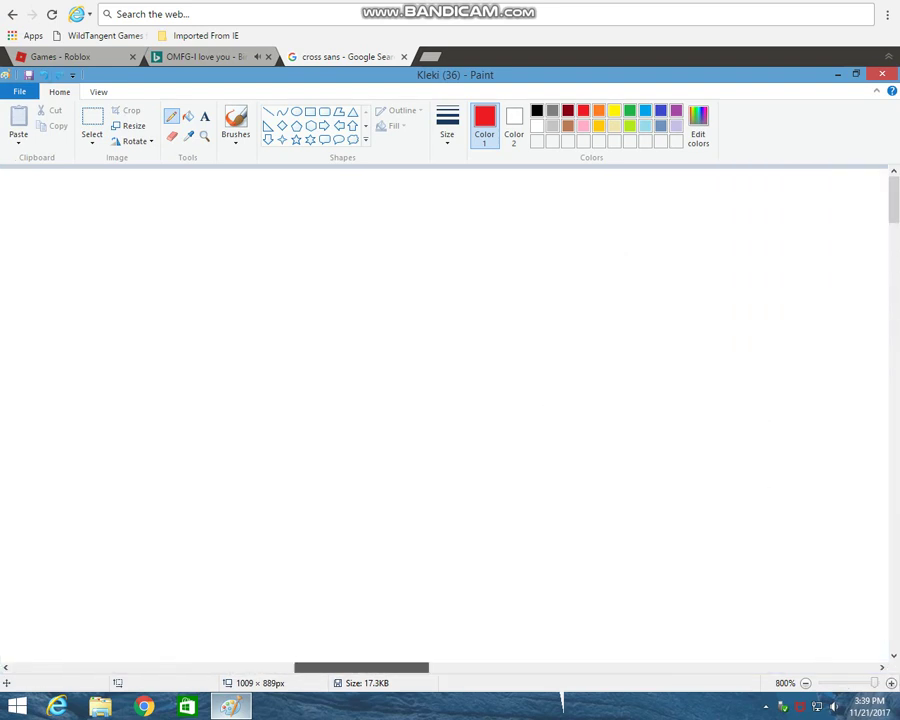
{"action": "scroll", "coordinate": [238, 434], "scroll_direction": "right", "scroll_amount": 3}
{"action": "scroll", "coordinate": [238, 188], "scroll_direction": "down", "scroll_amount": 10}
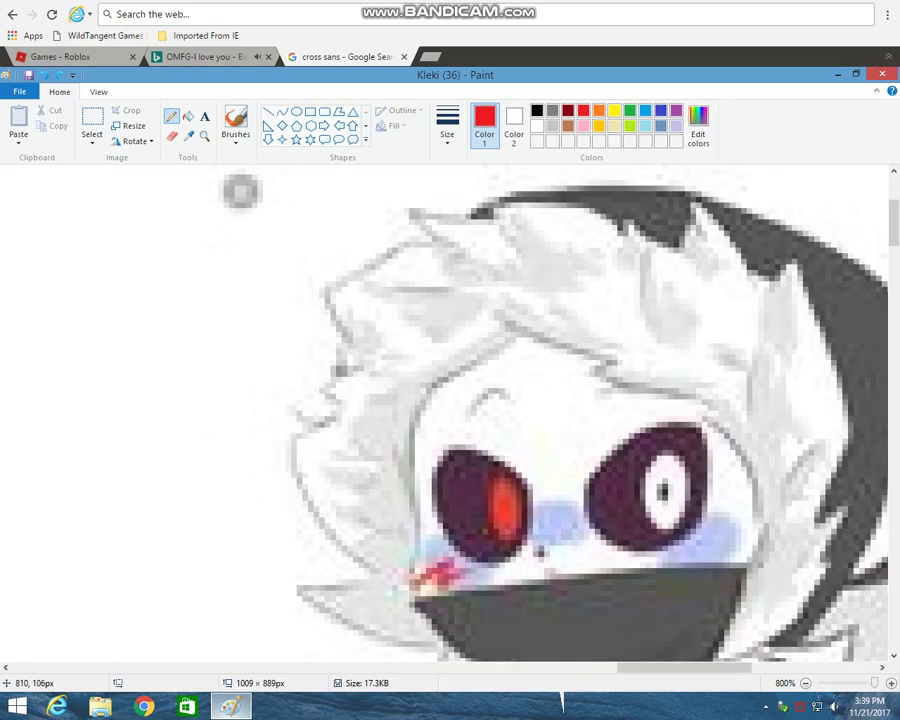
{"action": "left_click_drag", "start_coordinate": [667, 668], "coordinate": [494, 668]}
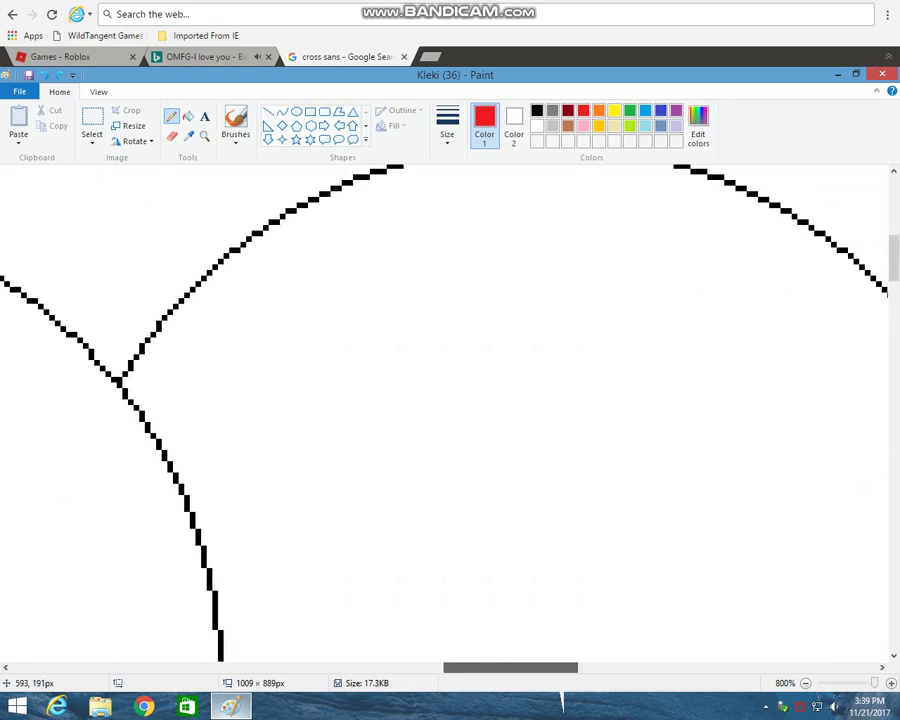
{"action": "scroll", "coordinate": [488, 470], "scroll_direction": "down", "scroll_amount": 3}
{"action": "left_click", "coordinate": [537, 111]}
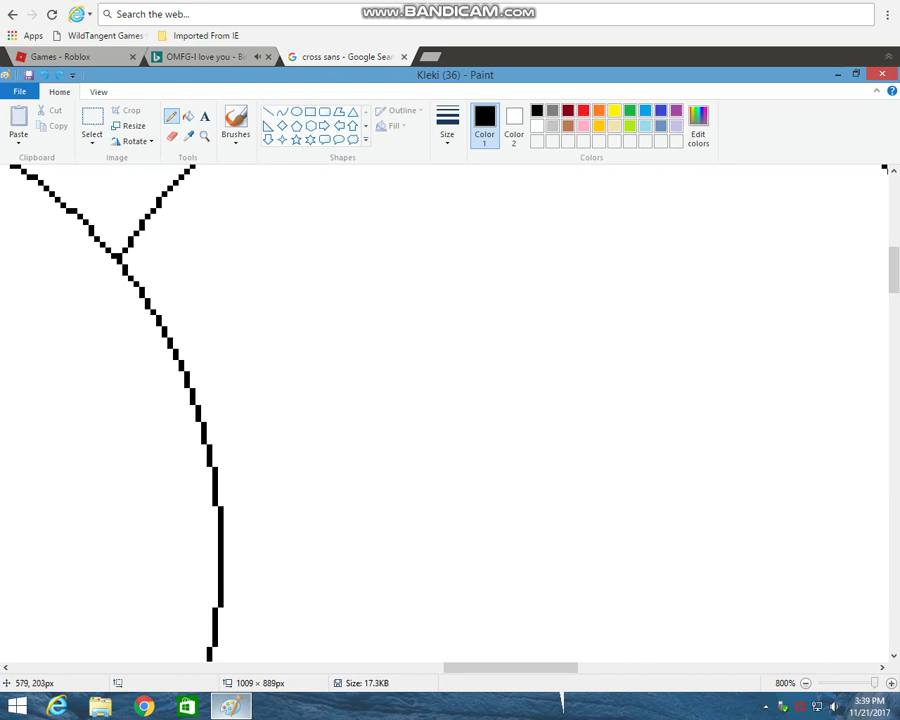
{"action": "scroll", "coordinate": [445, 415], "scroll_direction": "down", "scroll_amount": 2}
{"action": "scroll", "coordinate": [567, 480], "scroll_direction": "down", "scroll_amount": 2}
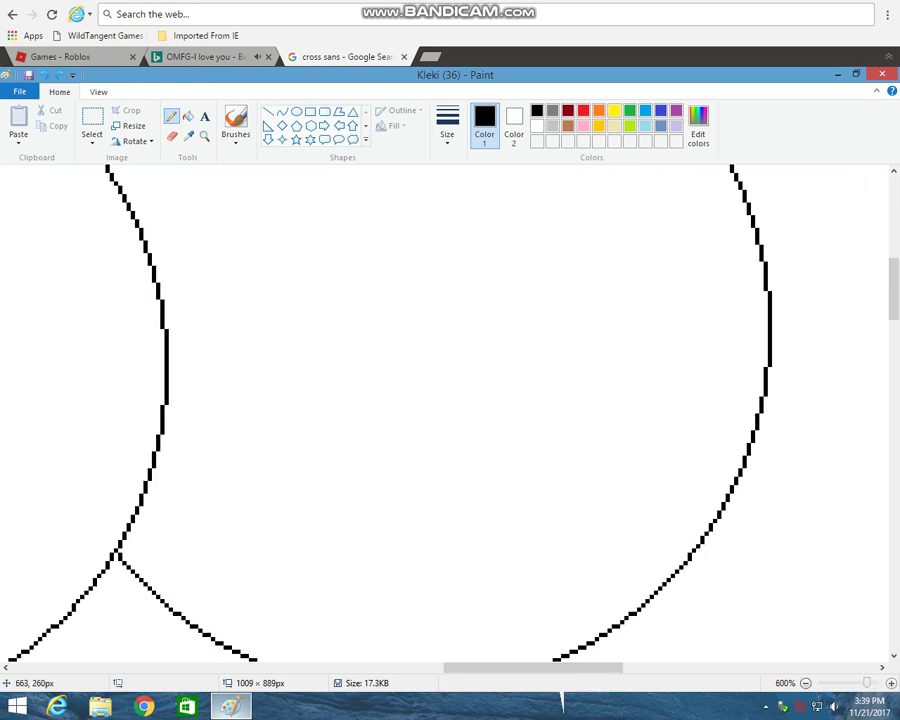
{"action": "scroll", "coordinate": [450, 415], "scroll_direction": "up", "scroll_amount": 1}
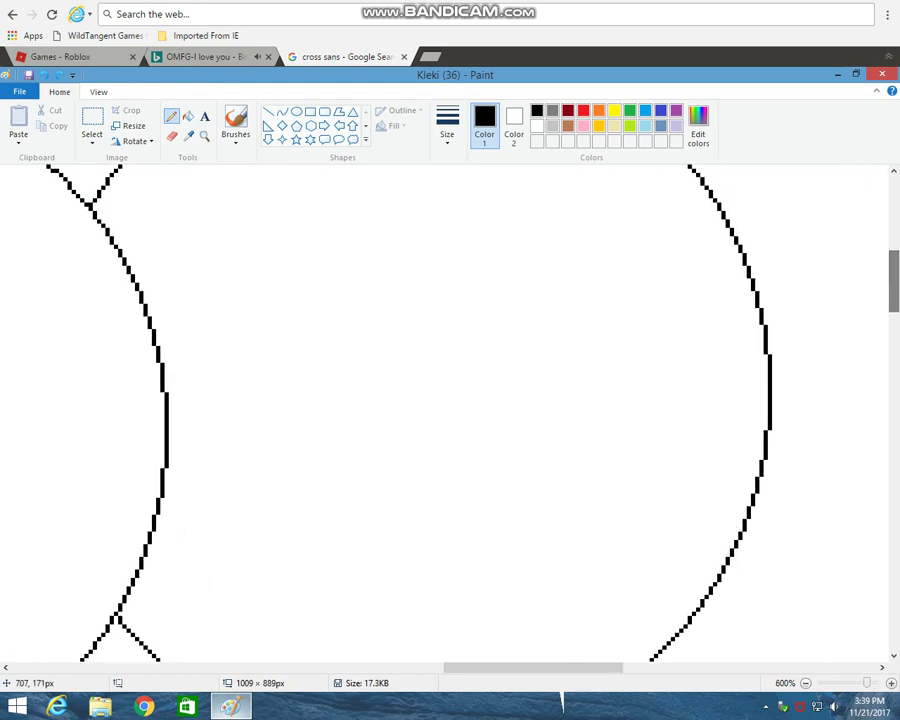
{"action": "mouse_move", "coordinate": [196, 560]}
{"action": "left_mouse_down"}
{"action": "mouse_move", "coordinate": [183, 362]}
{"action": "mouse_move", "coordinate": [201, 277]}
{"action": "mouse_move", "coordinate": [282, 246]}
{"action": "mouse_move", "coordinate": [410, 267]}
{"action": "mouse_move", "coordinate": [486, 388]}
{"action": "mouse_move", "coordinate": [474, 546]}
{"action": "mouse_move", "coordinate": [350, 597]}
{"action": "mouse_move", "coordinate": [208, 606]}
{"action": "mouse_move", "coordinate": [194, 562]}
{"action": "left_mouse_up"}
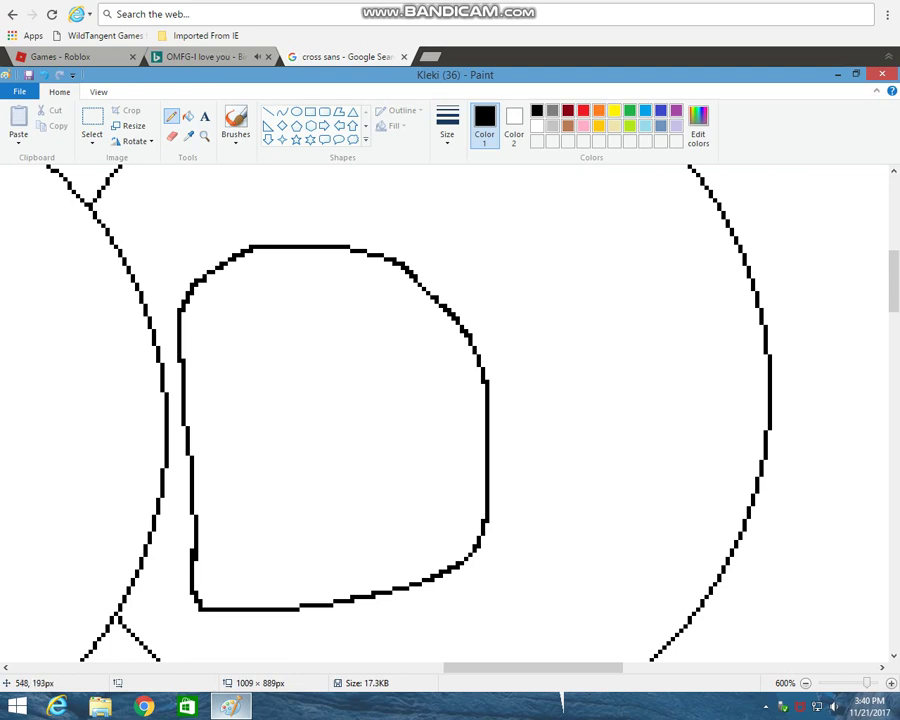
- Draw a curved iris outline and a smaller pupil outline inside it, both attached to the left edge of the eye socket
{"action": "mouse_move", "coordinate": [185, 392]}
{"action": "left_mouse_down"}
{"action": "mouse_move", "coordinate": [247, 334]}
{"action": "mouse_move", "coordinate": [296, 336]}
{"action": "mouse_move", "coordinate": [335, 398]}
{"action": "mouse_move", "coordinate": [310, 462]}
{"action": "mouse_move", "coordinate": [194, 550]}
{"action": "left_mouse_up"}
{"action": "left_click_drag", "start_coordinate": [510, 668], "coordinate": [662, 668]}
{"action": "scroll", "coordinate": [550, 300], "scroll_direction": "up", "scroll_amount": 2}
{"action": "scroll", "coordinate": [550, 300], "scroll_direction": "down", "scroll_amount": 2}
{"action": "scroll", "coordinate": [495, 645], "scroll_direction": "left", "scroll_amount": 7}
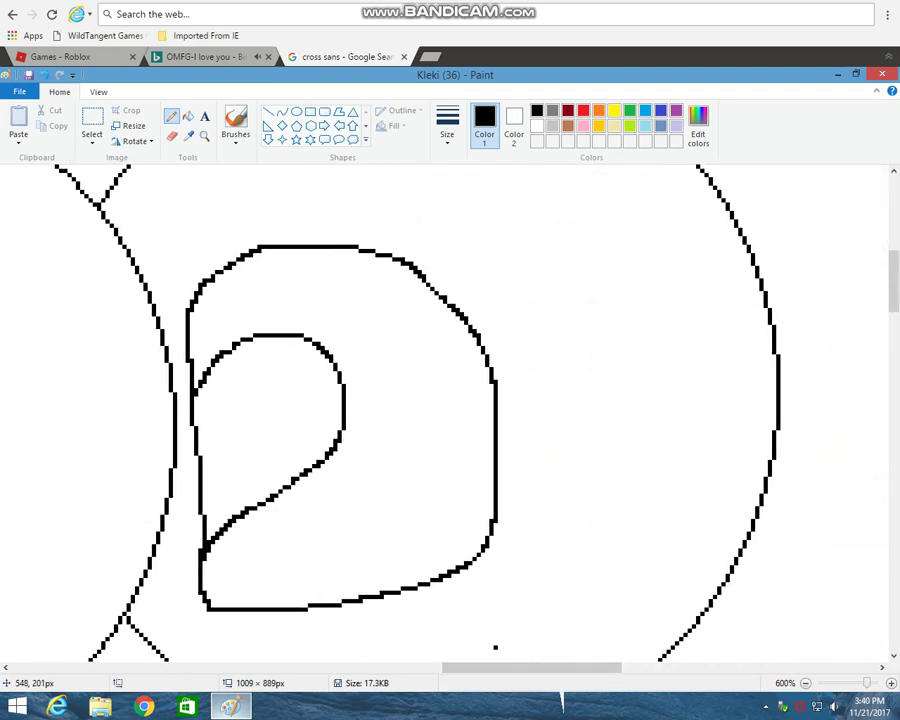
{"action": "left_click_drag", "start_coordinate": [220, 389], "coordinate": [253, 381]}
{"action": "key", "text": "ctrl+z"}
{"action": "mouse_move", "coordinate": [198, 408]}
{"action": "left_mouse_down"}
{"action": "mouse_move", "coordinate": [238, 394]}
{"action": "mouse_move", "coordinate": [263, 404]}
{"action": "mouse_move", "coordinate": [251, 445]}
{"action": "mouse_move", "coordinate": [204, 473]}
{"action": "left_mouse_up"}
- Fill the pupil and the eye socket around the iris with black, leaving the iris white
{"action": "left_click", "coordinate": [188, 116]}
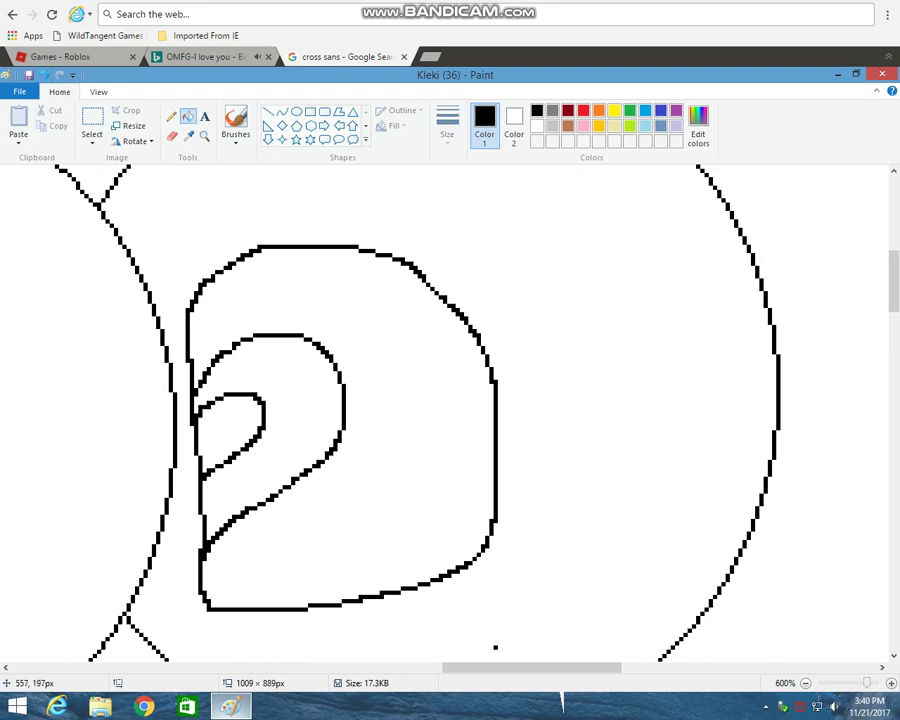
{"action": "left_click", "coordinate": [212, 422]}
{"action": "left_click", "coordinate": [263, 200]}
{"action": "key", "text": "ctrl+z"}
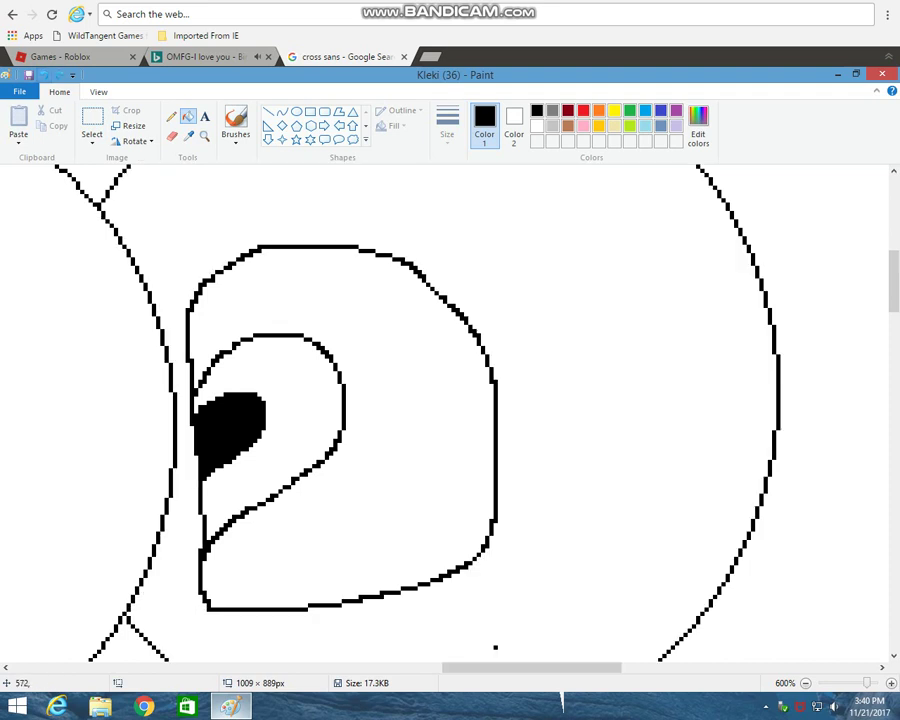
{"action": "left_click", "coordinate": [380, 370]}
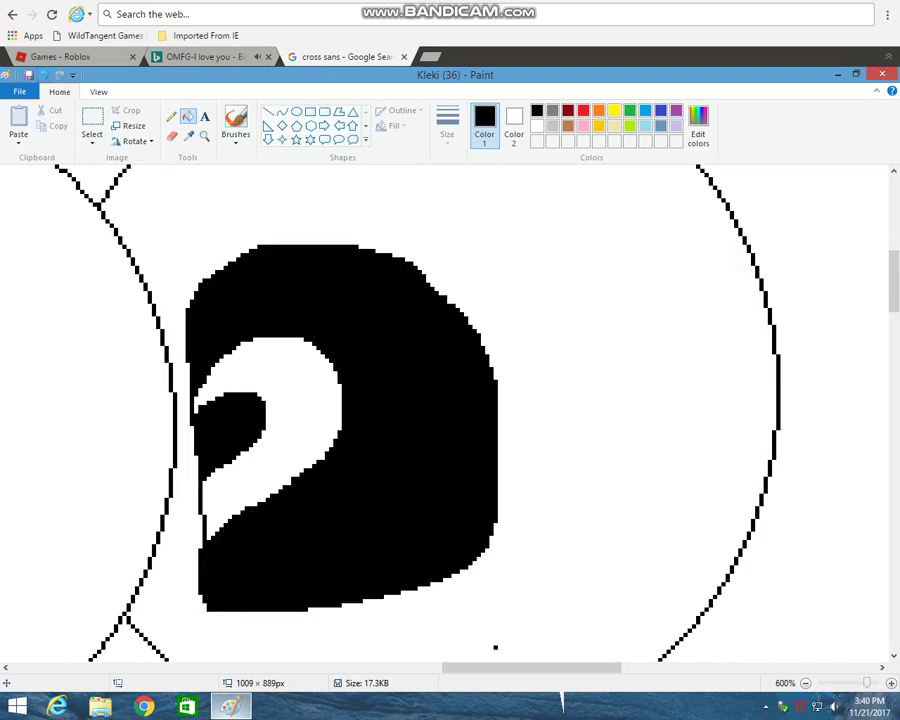
- Brush a lavender zigzag blush mark directly below the black eye socket
{"action": "left_click", "coordinate": [172, 116]}
{"action": "left_click", "coordinate": [676, 126]}
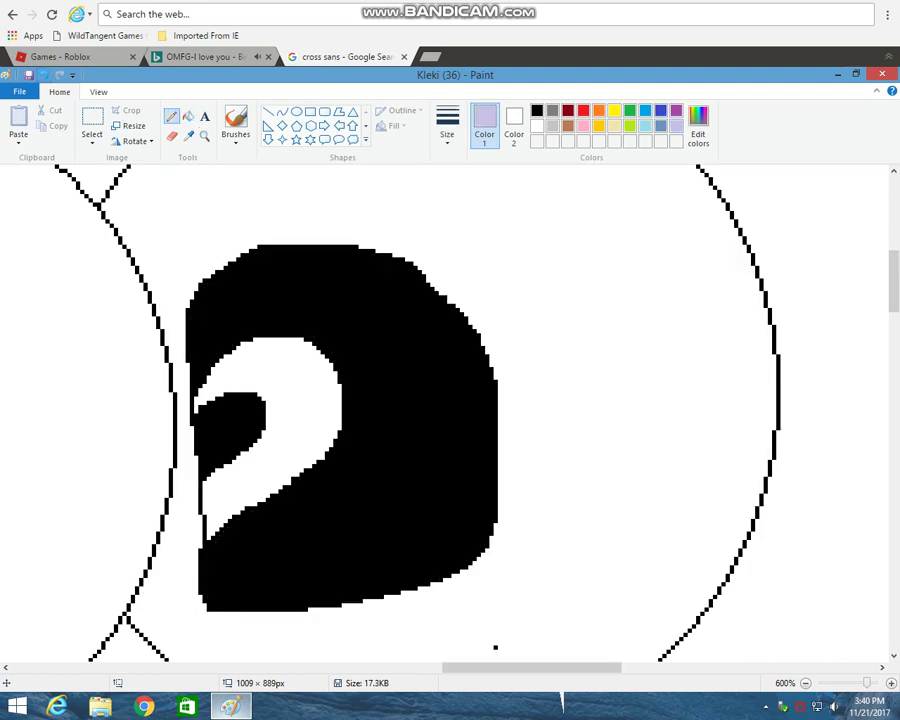
{"action": "left_click", "coordinate": [236, 119]}
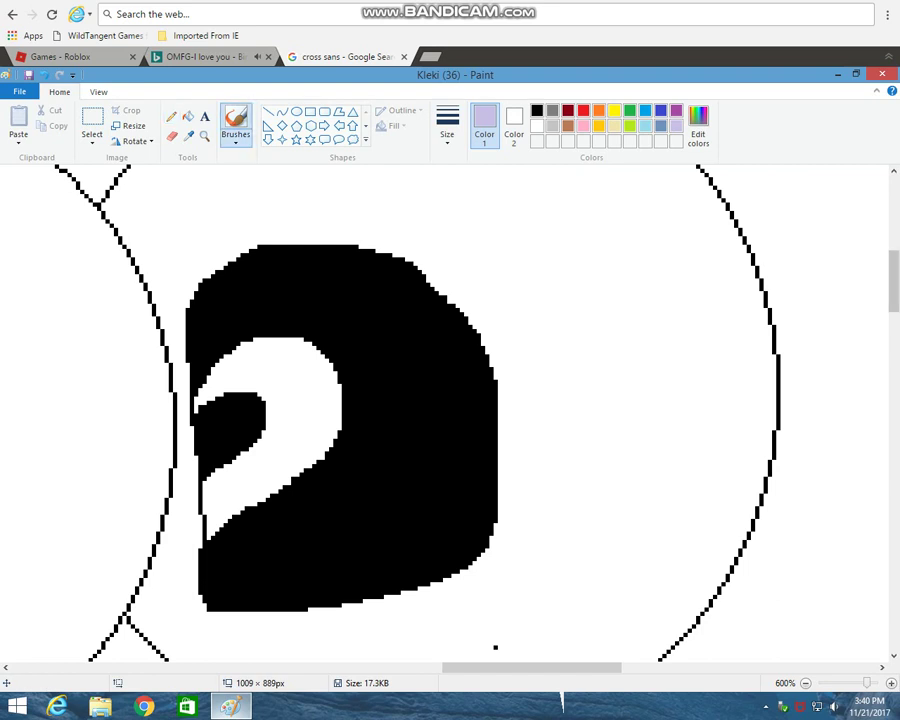
{"action": "left_click_drag", "start_coordinate": [894, 281], "coordinate": [894, 299]}
{"action": "scroll", "coordinate": [508, 287], "scroll_direction": "down", "scroll_amount": 5}
{"action": "mouse_move", "coordinate": [312, 240]}
{"action": "left_mouse_down"}
{"action": "mouse_move", "coordinate": [343, 265]}
{"action": "mouse_move", "coordinate": [436, 267]}
{"action": "mouse_move", "coordinate": [467, 226]}
{"action": "left_mouse_up"}
{"action": "left_click", "coordinate": [172, 136]}
{"action": "left_click_drag", "start_coordinate": [530, 267], "coordinate": [504, 265]}
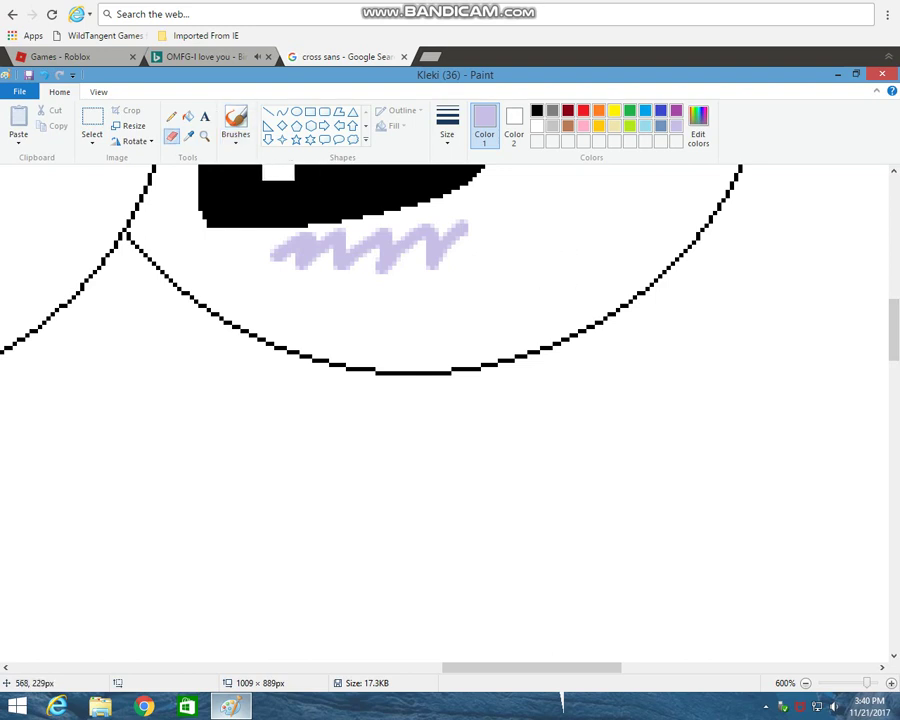
- Switch to the Pencil with black as the drawing colour
{"action": "left_click", "coordinate": [172, 117]}
{"action": "left_click", "coordinate": [537, 111]}
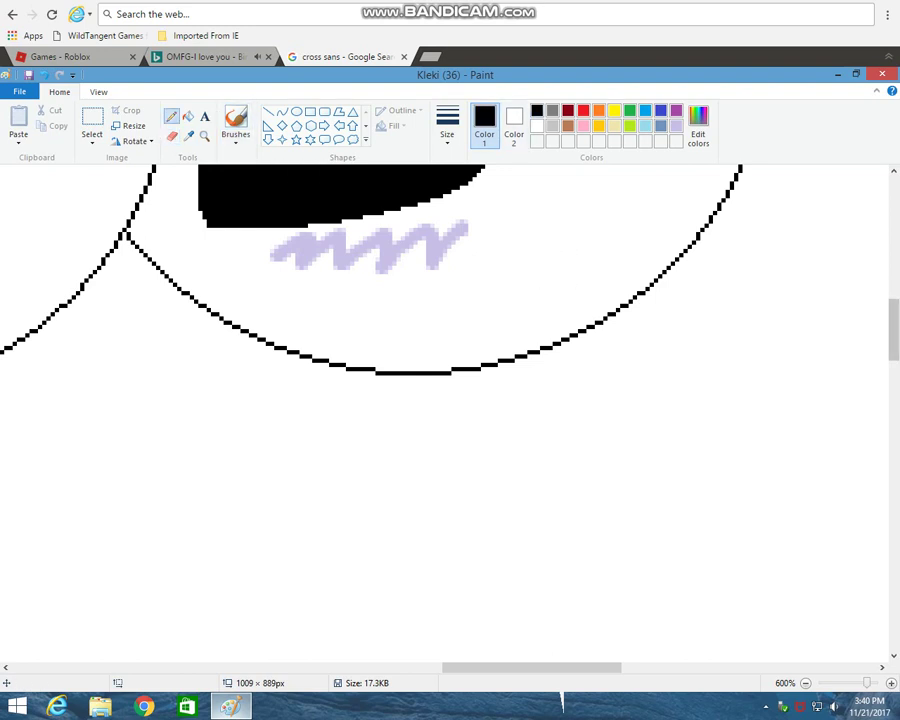
{"action": "left_click", "coordinate": [894, 470]}
{"action": "scroll", "coordinate": [629, 250], "scroll_direction": "up", "scroll_amount": 6}
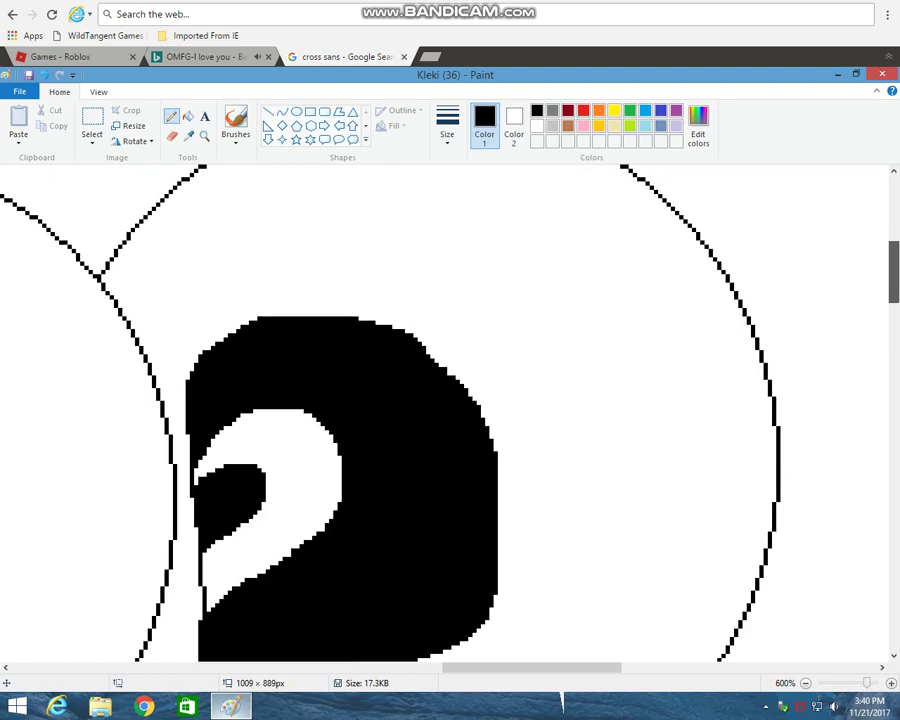
{"action": "scroll", "coordinate": [629, 250], "scroll_direction": "down", "scroll_amount": 2}
{"action": "mouse_move", "coordinate": [513, 541]}
{"action": "left_mouse_down"}
{"action": "mouse_move", "coordinate": [606, 310]}
{"action": "mouse_move", "coordinate": [626, 312]}
{"action": "left_mouse_up"}
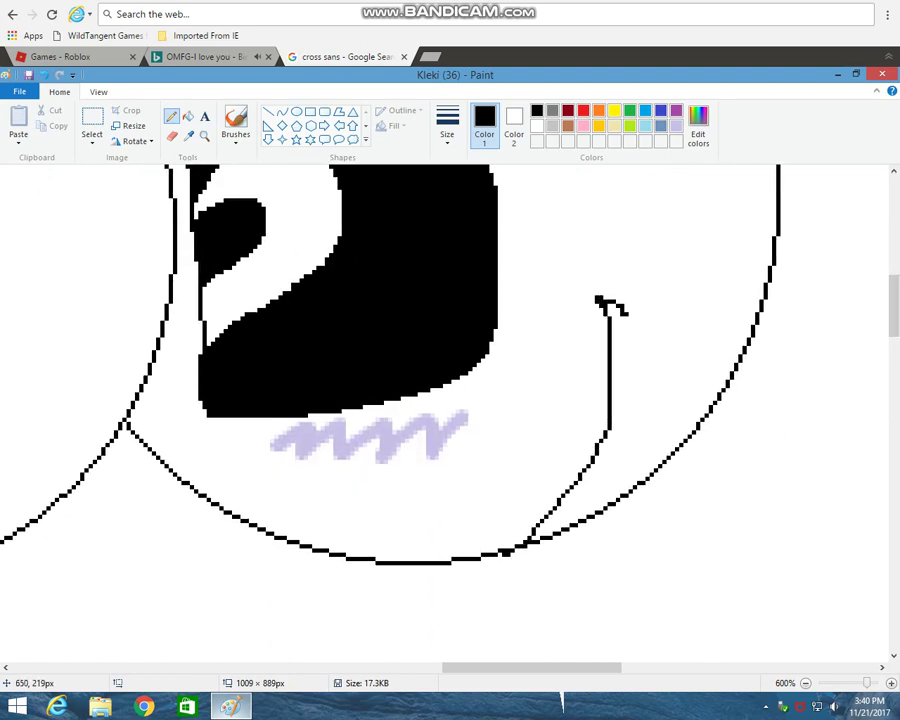
{"action": "key", "text": "ctrl+z"}
- Draw a jagged inner line from the right circle's lower edge up around the eye socket to the overlap with the left circle
{"action": "scroll", "coordinate": [629, 200], "scroll_direction": "up", "scroll_amount": 3}
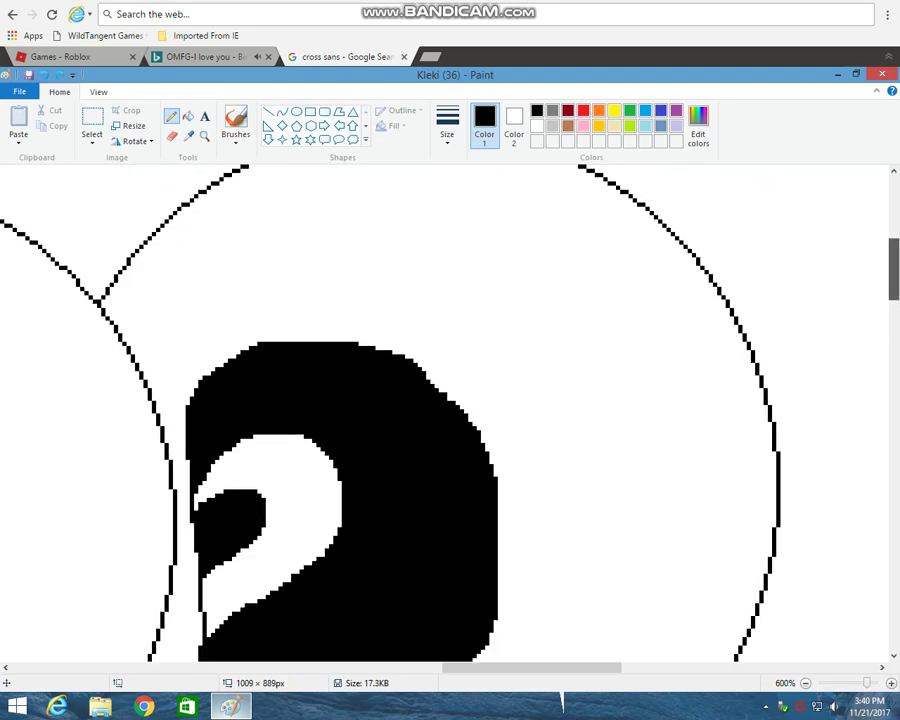
{"action": "scroll", "coordinate": [629, 215], "scroll_direction": "down", "scroll_amount": 1}
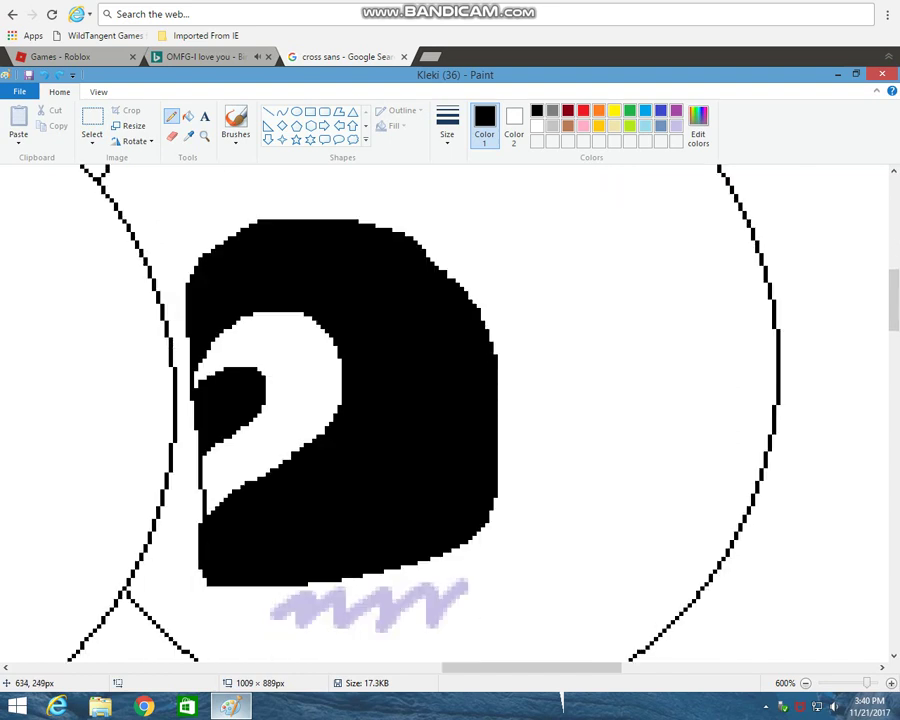
{"action": "mouse_move", "coordinate": [447, 608]}
{"action": "left_mouse_down"}
{"action": "mouse_move", "coordinate": [517, 468]}
{"action": "mouse_move", "coordinate": [542, 488]}
{"action": "mouse_move", "coordinate": [529, 225]}
{"action": "mouse_move", "coordinate": [562, 255]}
{"action": "mouse_move", "coordinate": [532, 187]}
{"action": "mouse_move", "coordinate": [507, 180]}
{"action": "mouse_move", "coordinate": [598, 200]}
{"action": "left_mouse_up"}
{"action": "left_click_drag", "start_coordinate": [893, 303], "coordinate": [893, 266]}
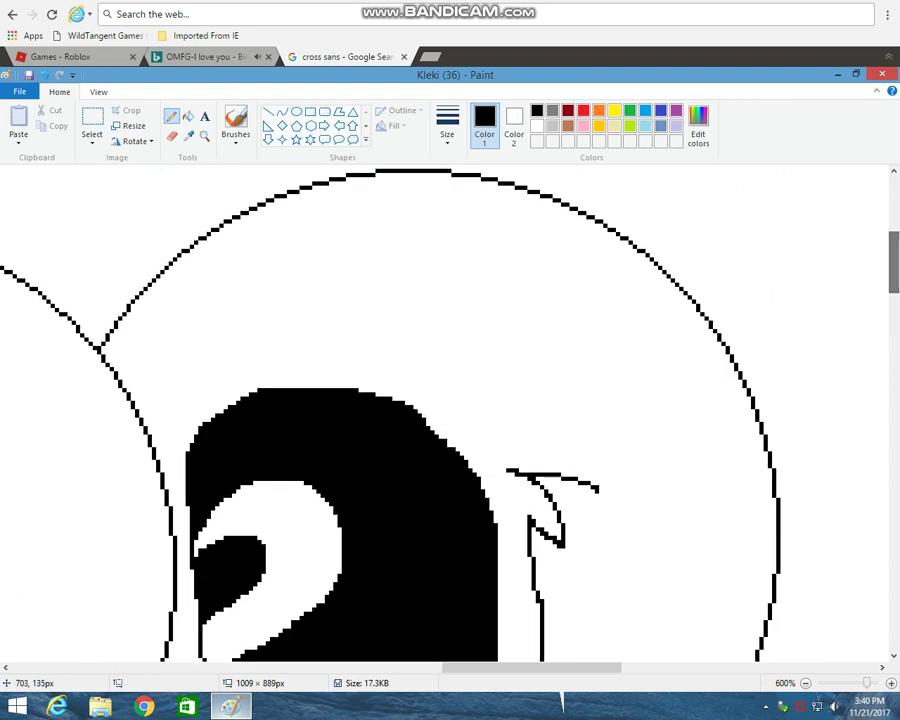
{"action": "mouse_move", "coordinate": [534, 480]}
{"action": "left_mouse_down"}
{"action": "mouse_move", "coordinate": [495, 419]}
{"action": "mouse_move", "coordinate": [355, 398]}
{"action": "mouse_move", "coordinate": [386, 364]}
{"action": "mouse_move", "coordinate": [220, 376]}
{"action": "mouse_move", "coordinate": [204, 394]}
{"action": "mouse_move", "coordinate": [222, 348]}
{"action": "mouse_move", "coordinate": [201, 350]}
{"action": "mouse_move", "coordinate": [137, 426]}
{"action": "mouse_move", "coordinate": [150, 360]}
{"action": "mouse_move", "coordinate": [130, 408]}
{"action": "left_mouse_up"}
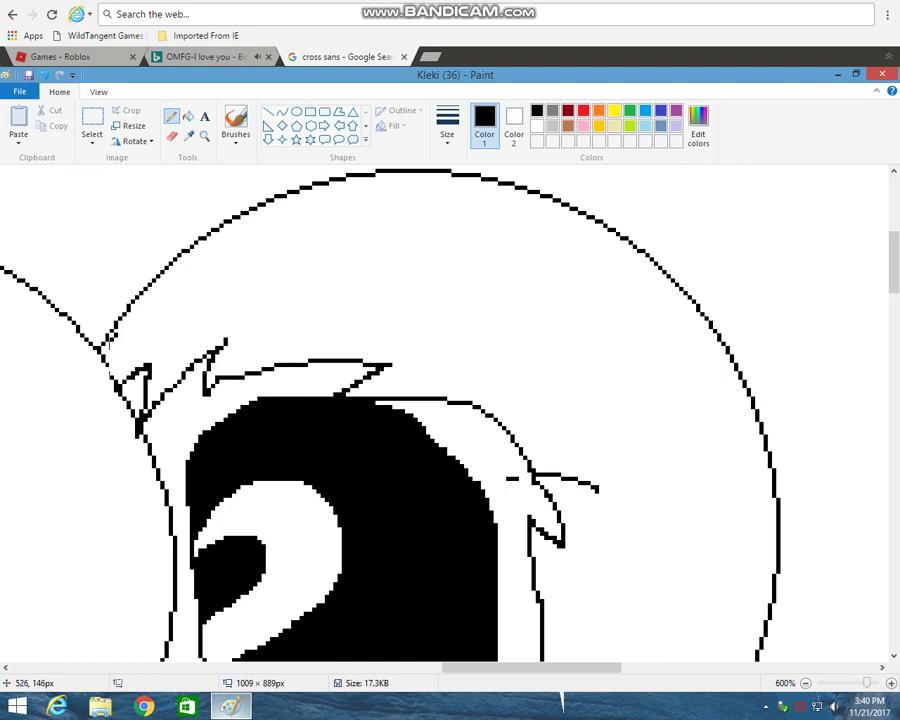
- Draw a second jagged line outside the first, from the circles' overlap over the eye socket and down to the right circle's bottom edge
{"action": "mouse_move", "coordinate": [102, 352]}
{"action": "left_mouse_down"}
{"action": "mouse_move", "coordinate": [163, 331]}
{"action": "mouse_move", "coordinate": [400, 309]}
{"action": "mouse_move", "coordinate": [513, 333]}
{"action": "mouse_move", "coordinate": [488, 342]}
{"action": "mouse_move", "coordinate": [548, 391]}
{"action": "mouse_move", "coordinate": [643, 499]}
{"action": "mouse_move", "coordinate": [643, 515]}
{"action": "mouse_move", "coordinate": [622, 506]}
{"action": "mouse_move", "coordinate": [622, 644]}
{"action": "mouse_move", "coordinate": [602, 605]}
{"action": "left_mouse_up"}
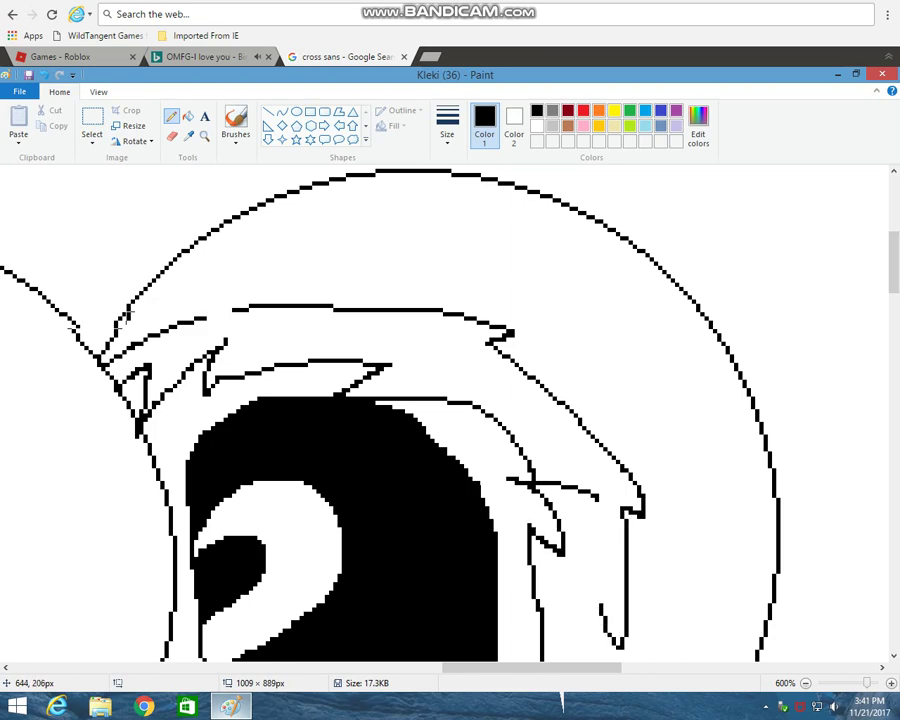
{"action": "scroll", "coordinate": [629, 222], "scroll_direction": "down", "scroll_amount": 5}
{"action": "mouse_move", "coordinate": [606, 251]}
{"action": "left_mouse_down"}
{"action": "mouse_move", "coordinate": [589, 377]}
{"action": "mouse_move", "coordinate": [550, 473]}
{"action": "mouse_move", "coordinate": [482, 528]}
{"action": "left_mouse_up"}
{"action": "scroll", "coordinate": [450, 410], "scroll_direction": "up", "scroll_amount": 5}
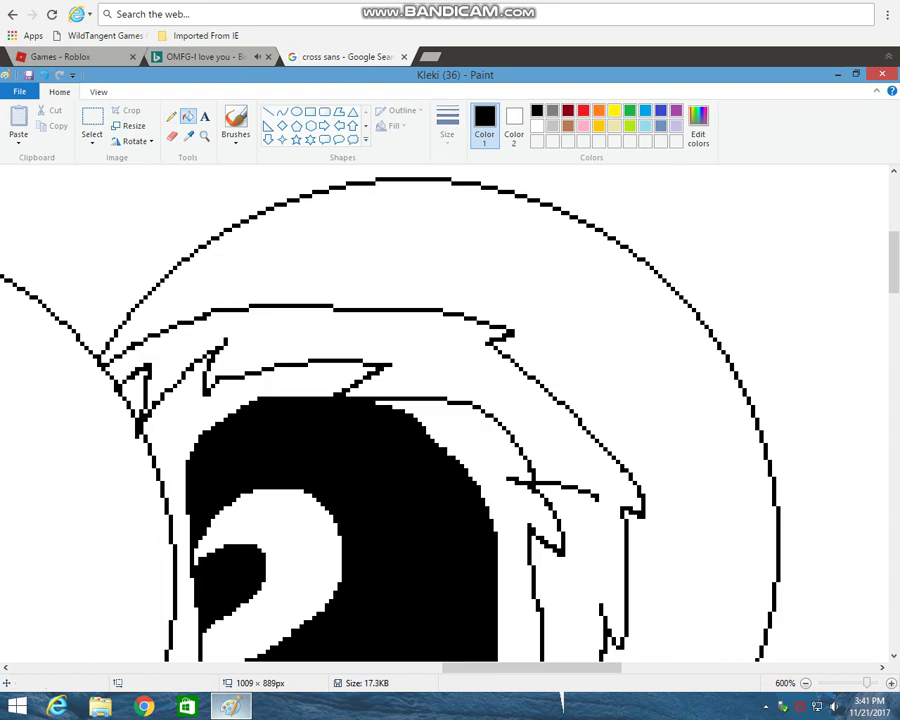
- Fill the crescent between the outer jagged line and the right circle's edge with black
{"action": "left_click", "coordinate": [576, 339]}
{"action": "mouse_move", "coordinate": [596, 668]}
{"action": "left_mouse_down"}
{"action": "mouse_move", "coordinate": [584, 668]}
{"action": "mouse_move", "coordinate": [739, 668]}
{"action": "mouse_move", "coordinate": [546, 668]}
{"action": "left_mouse_up"}
{"action": "scroll", "coordinate": [726, 535], "scroll_direction": "up", "scroll_amount": 1}
{"action": "scroll", "coordinate": [726, 535], "scroll_direction": "down", "scroll_amount": 1}
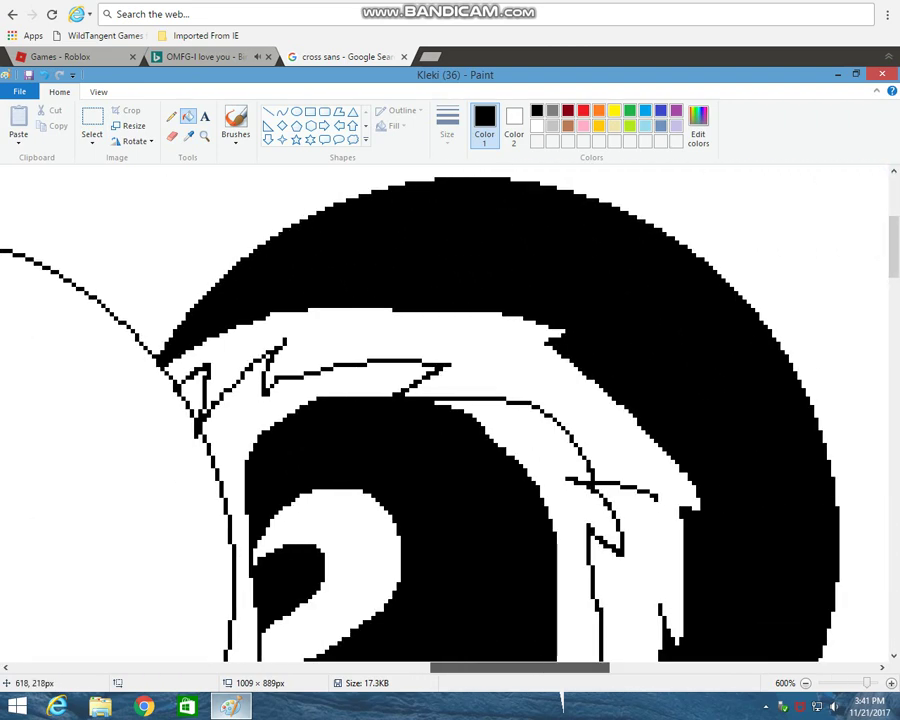
{"action": "scroll", "coordinate": [523, 555], "scroll_direction": "down", "scroll_amount": 2}
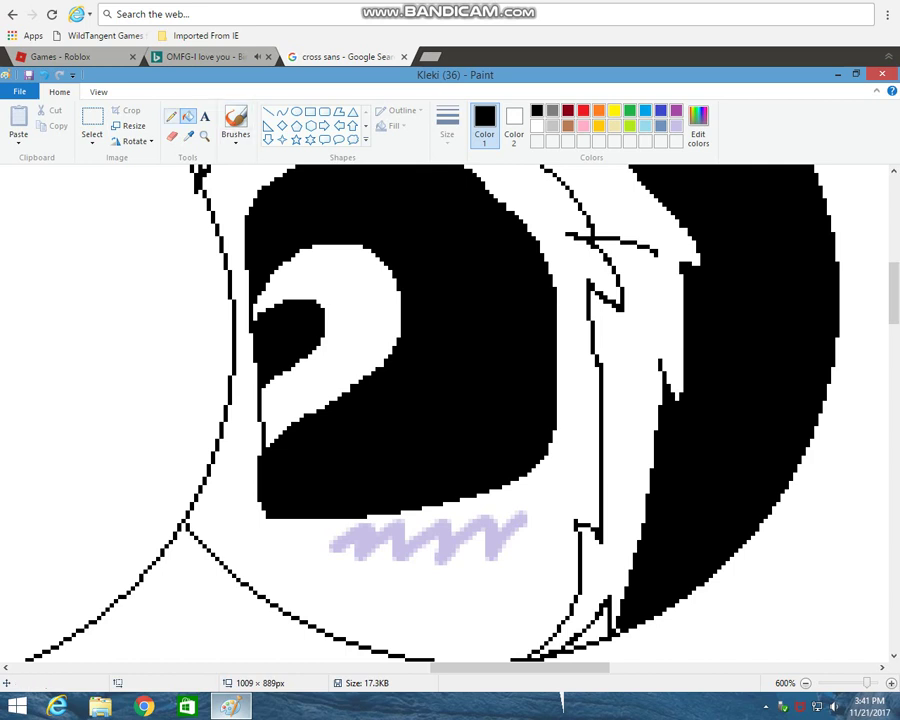
- Draw two short black Pencil marks just outside the right circle's lower right edge
{"action": "left_click", "coordinate": [172, 117]}
{"action": "left_click_drag", "start_coordinate": [812, 528], "coordinate": [830, 562]}
{"action": "left_click_drag", "start_coordinate": [850, 545], "coordinate": [846, 586]}
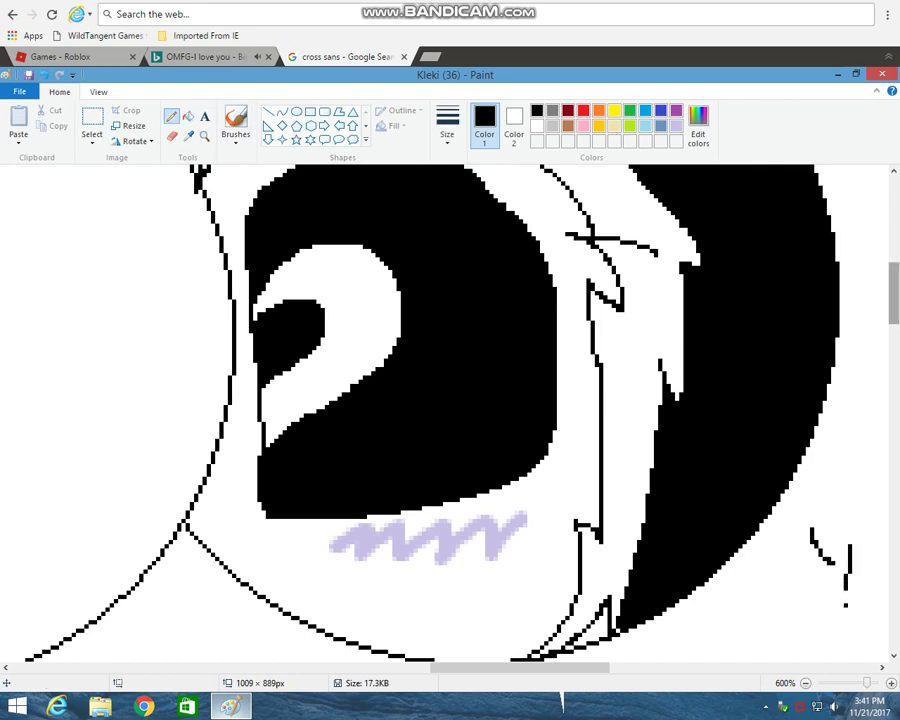
- Outline a scarf below the right circle: a rectangular neck band with a long curved tail ending in two points
{"action": "scroll", "coordinate": [629, 220], "scroll_direction": "down", "scroll_amount": 5}
{"action": "mouse_move", "coordinate": [347, 218]}
{"action": "left_mouse_down"}
{"action": "mouse_move", "coordinate": [344, 308]}
{"action": "mouse_move", "coordinate": [446, 307]}
{"action": "left_mouse_up"}
{"action": "mouse_move", "coordinate": [560, 228]}
{"action": "left_mouse_down"}
{"action": "mouse_move", "coordinate": [685, 326]}
{"action": "mouse_move", "coordinate": [744, 537]}
{"action": "mouse_move", "coordinate": [727, 543]}
{"action": "mouse_move", "coordinate": [715, 576]}
{"action": "mouse_move", "coordinate": [664, 589]}
{"action": "mouse_move", "coordinate": [602, 369]}
{"action": "mouse_move", "coordinate": [572, 326]}
{"action": "mouse_move", "coordinate": [487, 322]}
{"action": "mouse_move", "coordinate": [440, 307]}
{"action": "left_mouse_up"}
{"action": "left_click_drag", "start_coordinate": [570, 667], "coordinate": [697, 667]}
{"action": "scroll", "coordinate": [705, 633], "scroll_direction": "up", "scroll_amount": 4}
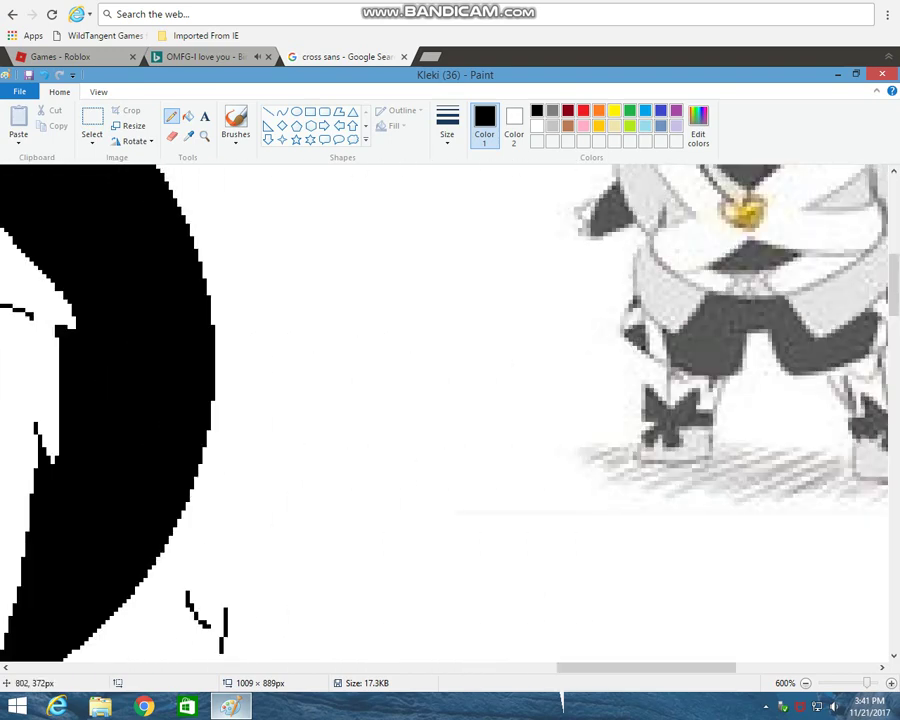
{"action": "scroll", "coordinate": [705, 633], "scroll_direction": "up", "scroll_amount": 2}
{"action": "mouse_move", "coordinate": [705, 667]}
{"action": "left_mouse_down"}
{"action": "mouse_move", "coordinate": [755, 667]}
{"action": "mouse_move", "coordinate": [587, 667]}
{"action": "left_mouse_up"}
{"action": "scroll", "coordinate": [542, 591], "scroll_direction": "down", "scroll_amount": 7}
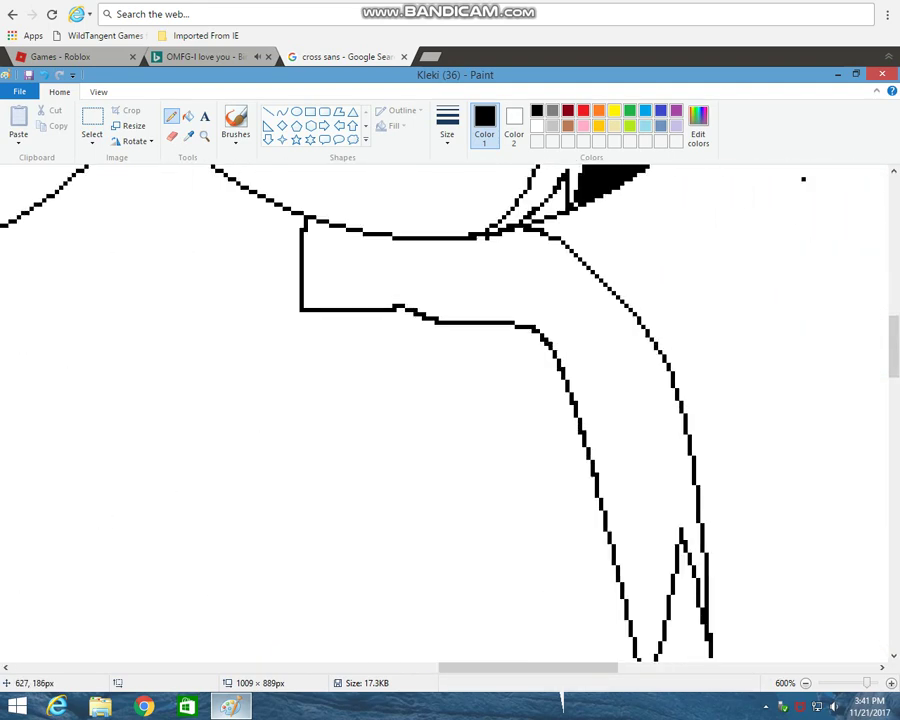
{"action": "mouse_move", "coordinate": [496, 235]}
{"action": "left_mouse_down"}
{"action": "mouse_move", "coordinate": [649, 434]}
{"action": "mouse_move", "coordinate": [636, 470]}
{"action": "mouse_move", "coordinate": [637, 572]}
{"action": "mouse_move", "coordinate": [605, 400]}
{"action": "mouse_move", "coordinate": [479, 240]}
{"action": "left_mouse_up"}
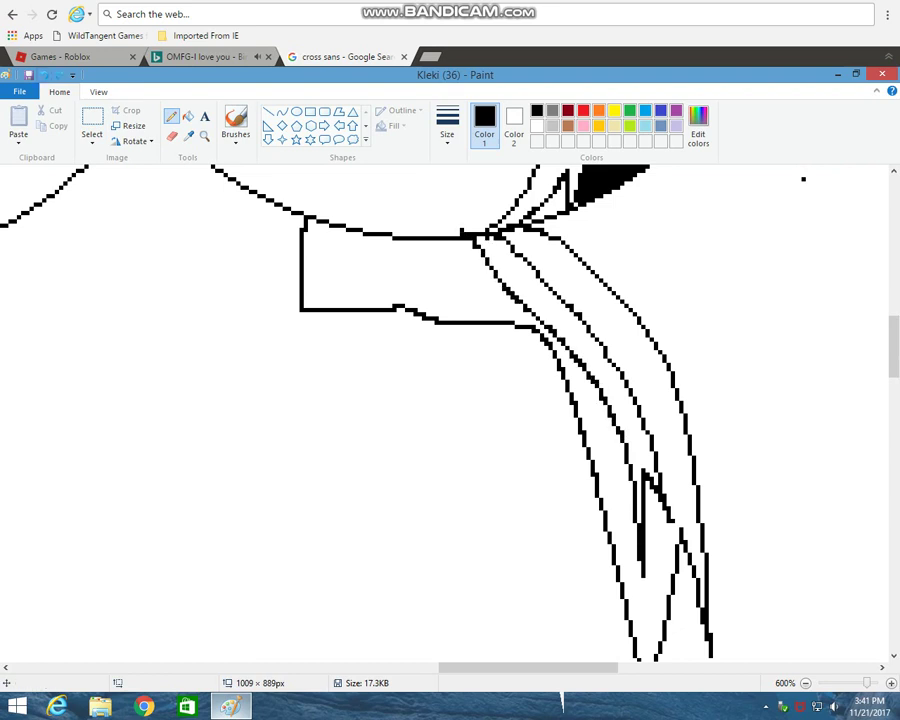
{"action": "key", "text": "ctrl+z"}
{"action": "key", "text": "ctrl+z"}
{"action": "key", "text": "ctrl+z"}
{"action": "key", "text": "ctrl+z"}
{"action": "key", "text": "ctrl+z"}
- Draw a notched inner stripe outline in the scarf tail and fill the neck band and tail border black, leaving the stripe white
{"action": "mouse_move", "coordinate": [516, 325]}
{"action": "left_mouse_down"}
{"action": "mouse_move", "coordinate": [538, 260]}
{"action": "mouse_move", "coordinate": [615, 340]}
{"action": "mouse_move", "coordinate": [673, 452]}
{"action": "mouse_move", "coordinate": [680, 510]}
{"action": "mouse_move", "coordinate": [655, 475]}
{"action": "mouse_move", "coordinate": [651, 582]}
{"action": "mouse_move", "coordinate": [592, 398]}
{"action": "mouse_move", "coordinate": [532, 322]}
{"action": "left_mouse_up"}
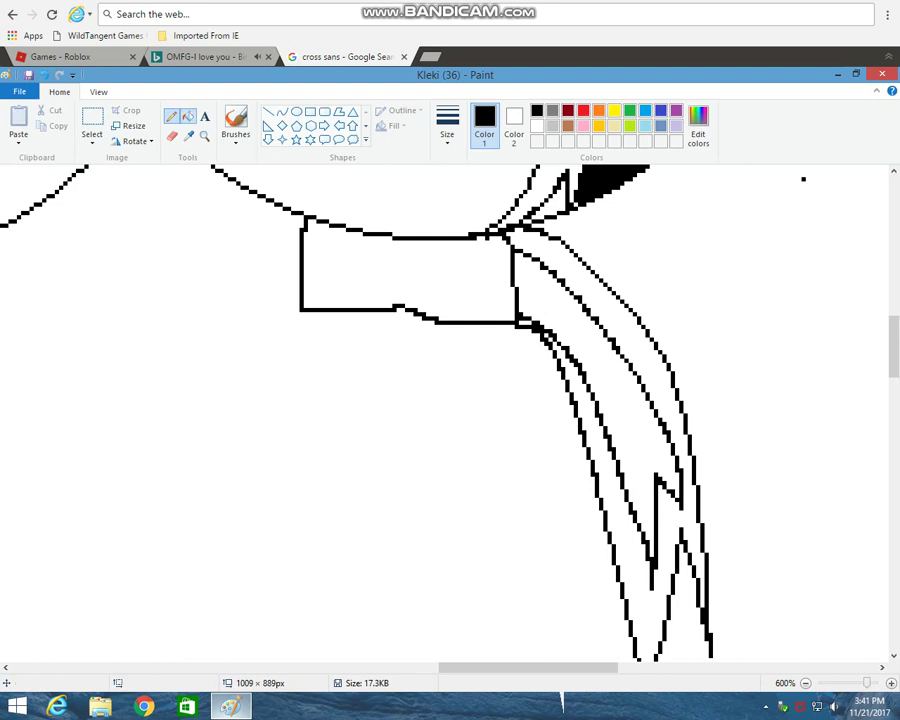
{"action": "left_click", "coordinate": [188, 116]}
{"action": "left_click", "coordinate": [400, 292]}
{"action": "left_click", "coordinate": [584, 279]}
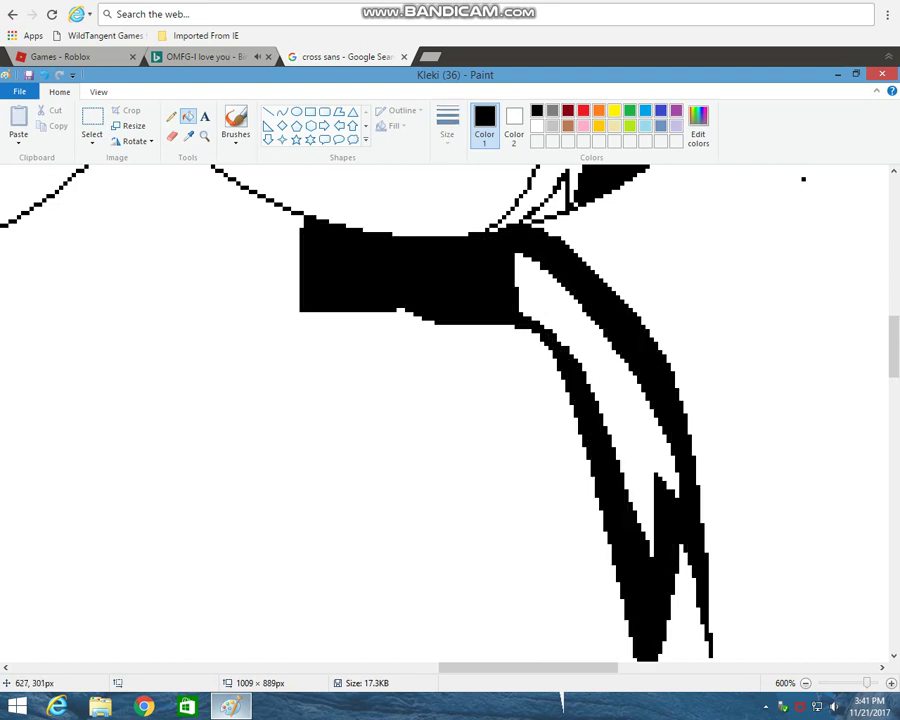
- Draw a thin curved sleeve line from beneath the neck band down to the inner edge of the scarf tail
{"action": "scroll", "coordinate": [450, 410], "scroll_direction": "up", "scroll_amount": 5}
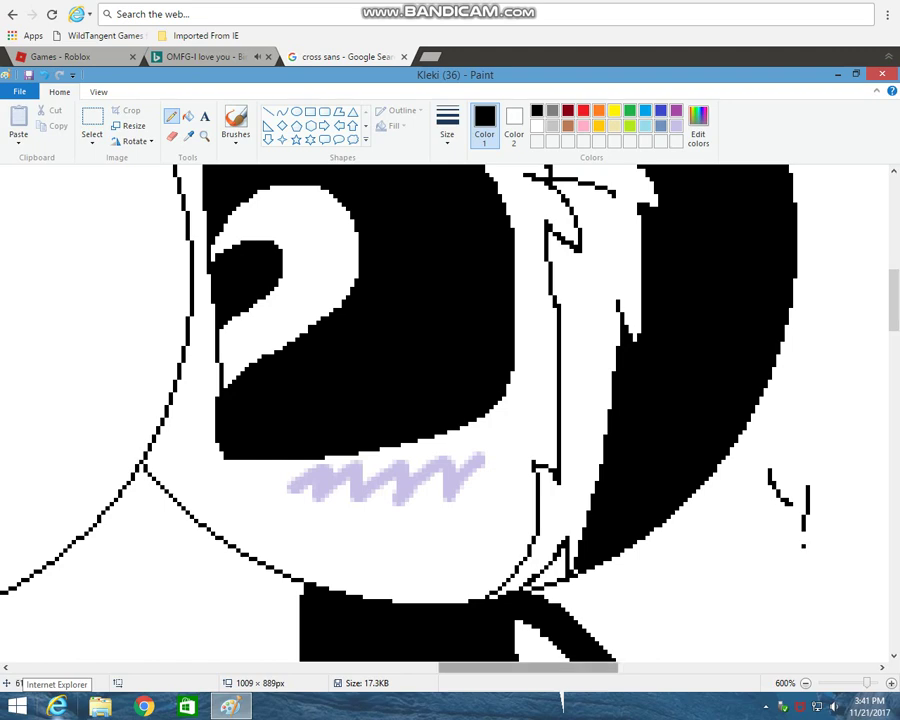
{"action": "scroll", "coordinate": [15, 480], "scroll_direction": "down", "scroll_amount": 5}
{"action": "scroll", "coordinate": [22, 483], "scroll_direction": "down", "scroll_amount": 2}
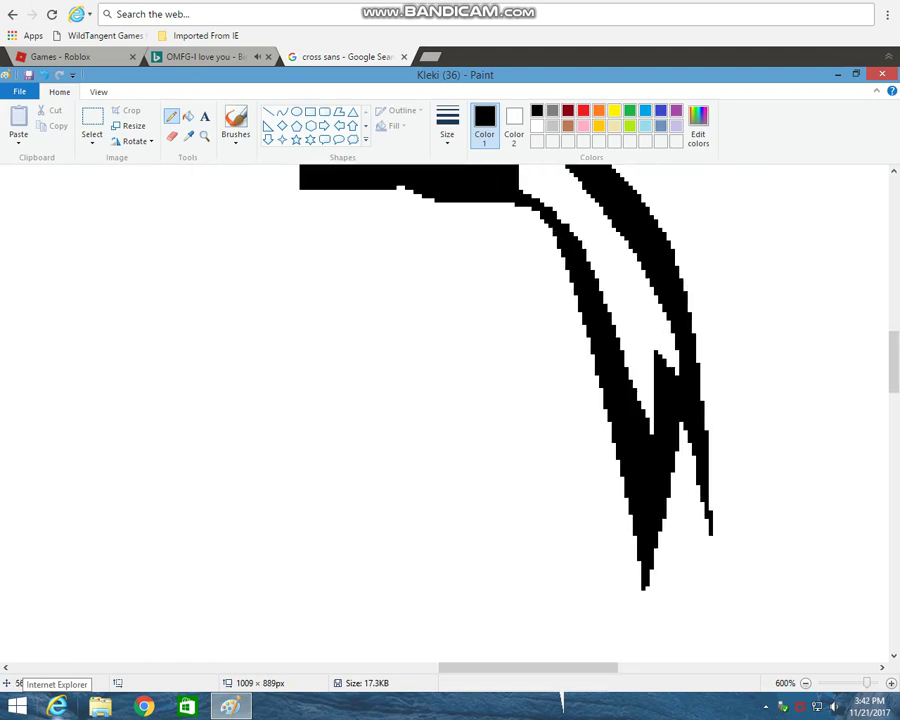
{"action": "mouse_move", "coordinate": [452, 203]}
{"action": "left_mouse_down"}
{"action": "mouse_move", "coordinate": [522, 327]}
{"action": "mouse_move", "coordinate": [614, 453]}
{"action": "left_mouse_up"}
{"action": "left_click_drag", "start_coordinate": [672, 480], "coordinate": [887, 545]}
{"action": "left_click_drag", "start_coordinate": [527, 667], "coordinate": [572, 667]}
{"action": "mouse_move", "coordinate": [676, 448]}
{"action": "left_mouse_down"}
{"action": "mouse_move", "coordinate": [622, 419]}
{"action": "mouse_move", "coordinate": [472, 385]}
{"action": "left_mouse_up"}
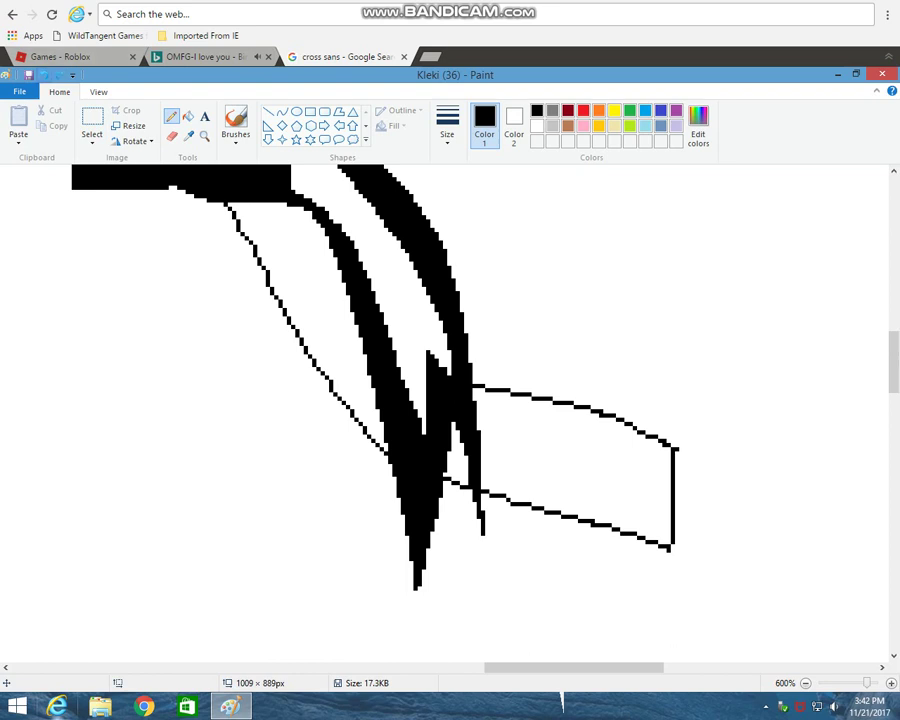
{"action": "key", "text": "ctrl+z"}
{"action": "key", "text": "ctrl+z"}
{"action": "key", "text": "ctrl+z"}
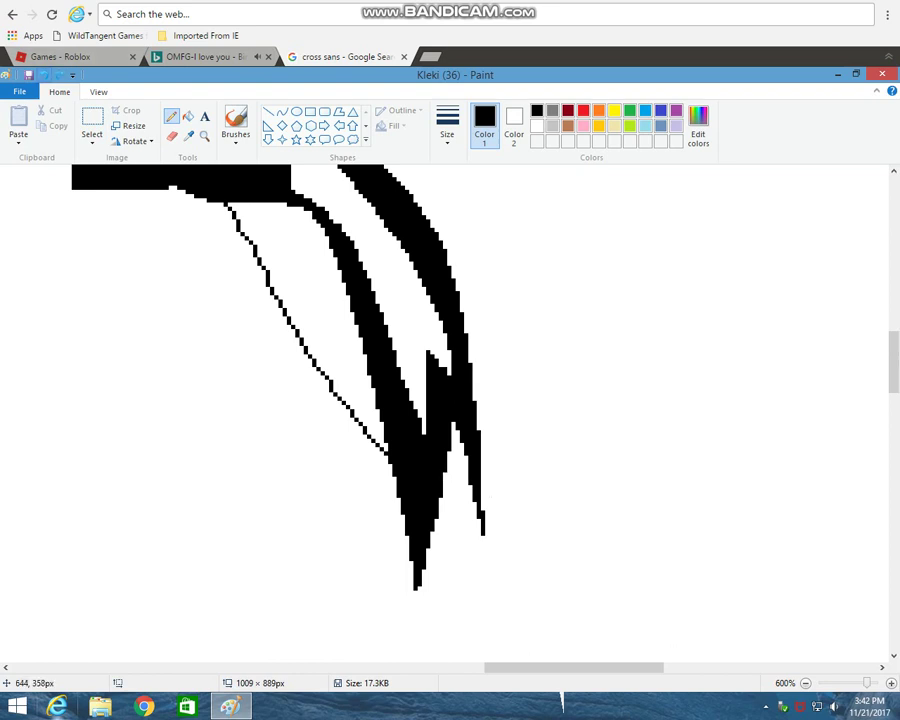
- Outline a wide sleeve extending down and right from the scarf tail, and add a narrow cuff with a spiky hand at its end
{"action": "mouse_move", "coordinate": [445, 490]}
{"action": "left_mouse_down"}
{"action": "mouse_move", "coordinate": [647, 589]}
{"action": "mouse_move", "coordinate": [691, 532]}
{"action": "mouse_move", "coordinate": [715, 398]}
{"action": "mouse_move", "coordinate": [555, 270]}
{"action": "mouse_move", "coordinate": [415, 198]}
{"action": "left_mouse_up"}
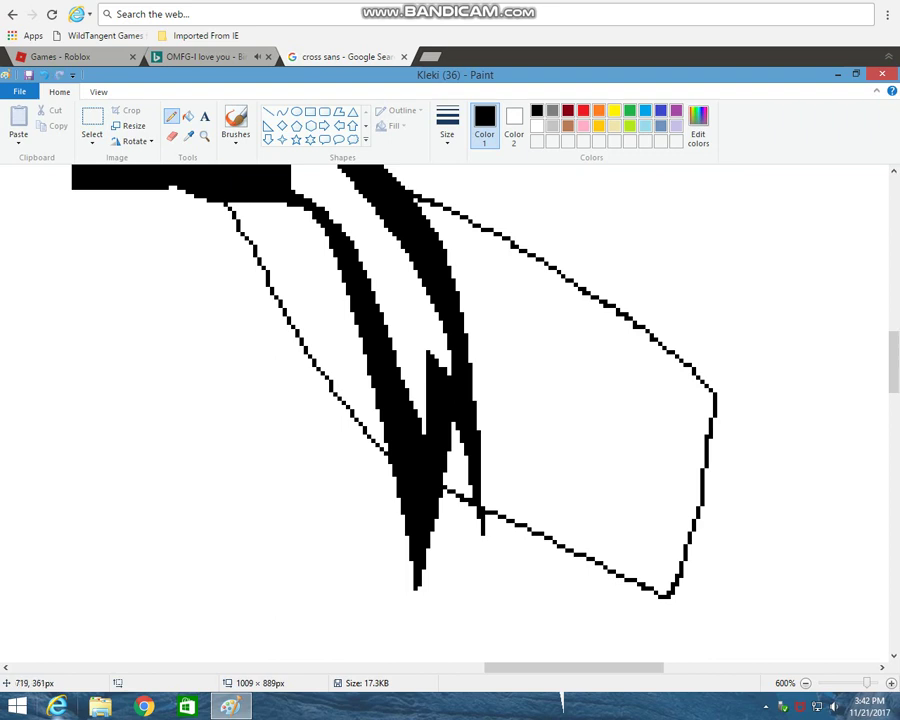
{"action": "mouse_move", "coordinate": [706, 466]}
{"action": "left_mouse_down"}
{"action": "mouse_move", "coordinate": [800, 522]}
{"action": "mouse_move", "coordinate": [772, 532]}
{"action": "mouse_move", "coordinate": [756, 567]}
{"action": "mouse_move", "coordinate": [690, 593]}
{"action": "mouse_move", "coordinate": [716, 602]}
{"action": "mouse_move", "coordinate": [677, 593]}
{"action": "mouse_move", "coordinate": [723, 556]}
{"action": "mouse_move", "coordinate": [745, 470]}
{"action": "left_mouse_up"}
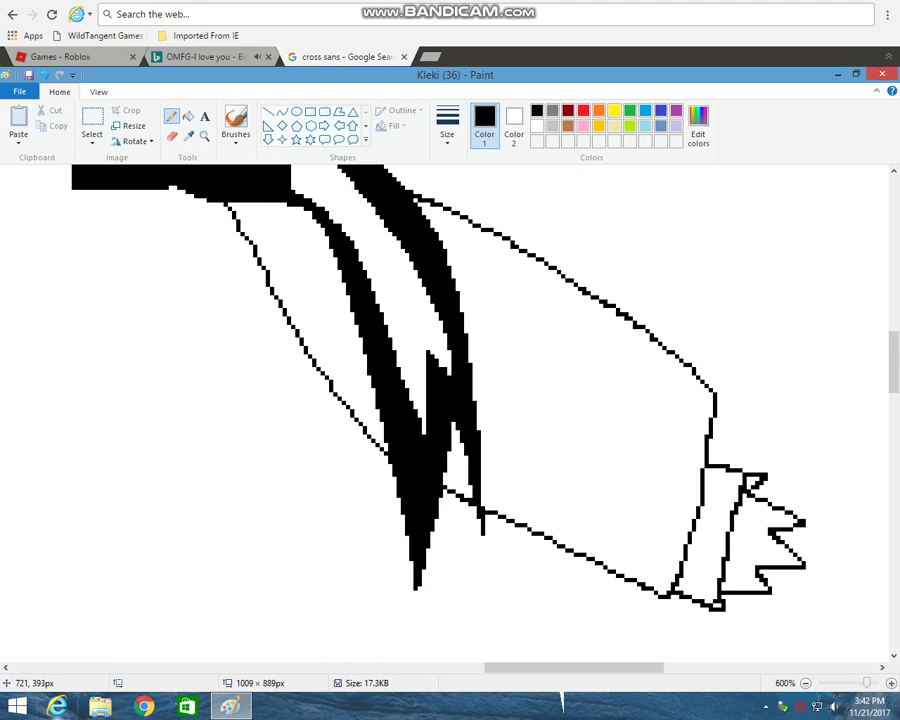
{"action": "mouse_move", "coordinate": [719, 580]}
{"action": "left_mouse_down"}
{"action": "mouse_move", "coordinate": [682, 578]}
{"action": "mouse_move", "coordinate": [669, 546]}
{"action": "left_mouse_up"}
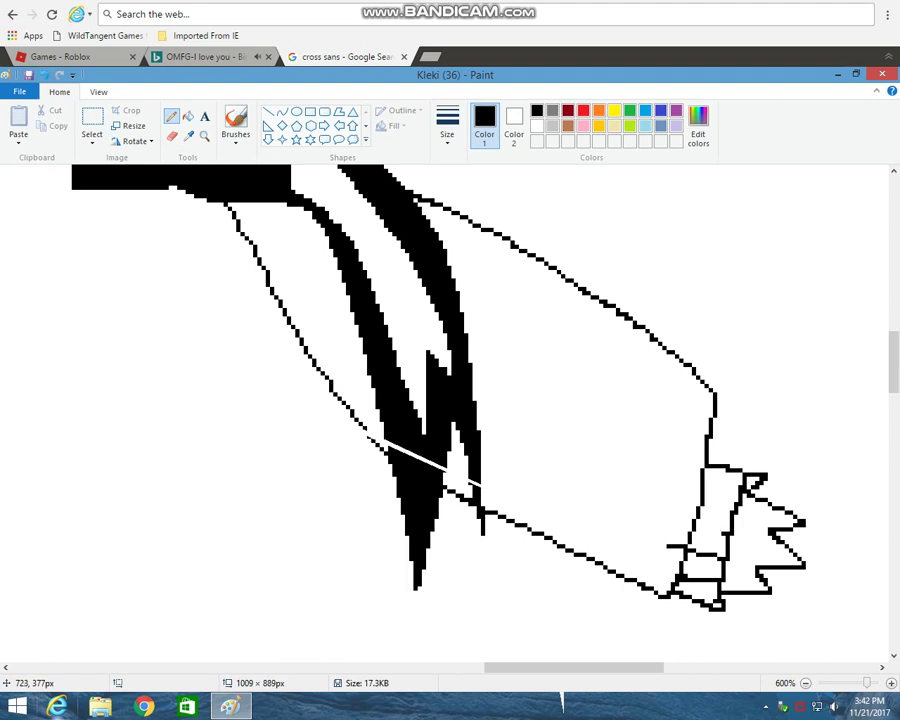
{"action": "left_click", "coordinate": [45, 75]}
{"action": "left_click", "coordinate": [45, 75]}
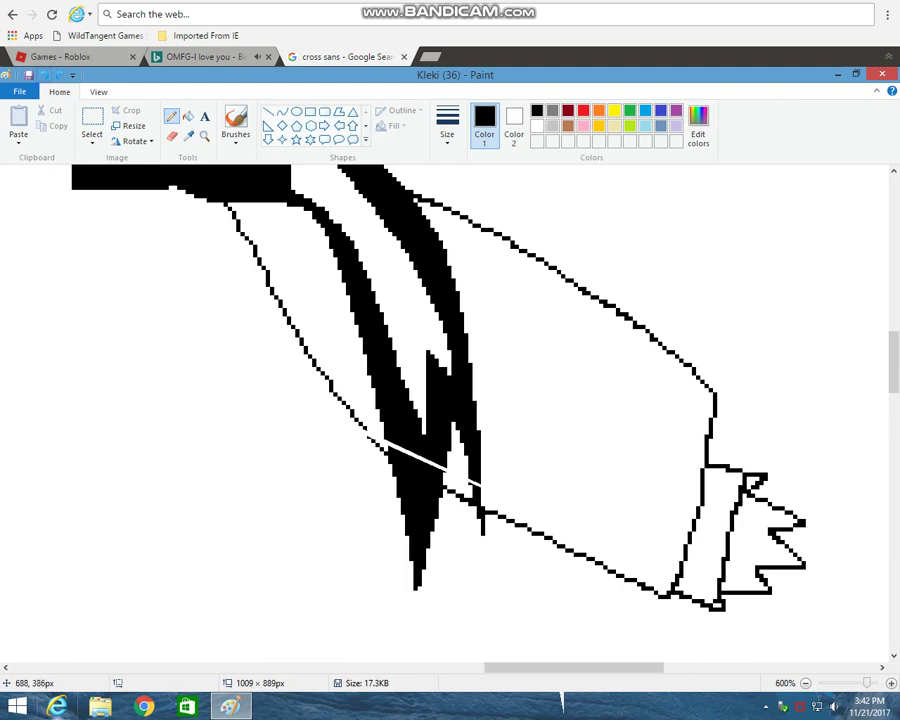
- Draw several slanted stripe lines across the sleeve cuff
{"action": "mouse_move", "coordinate": [720, 604]}
{"action": "left_mouse_down"}
{"action": "mouse_move", "coordinate": [676, 583]}
{"action": "mouse_move", "coordinate": [698, 549]}
{"action": "mouse_move", "coordinate": [703, 482]}
{"action": "left_mouse_up"}
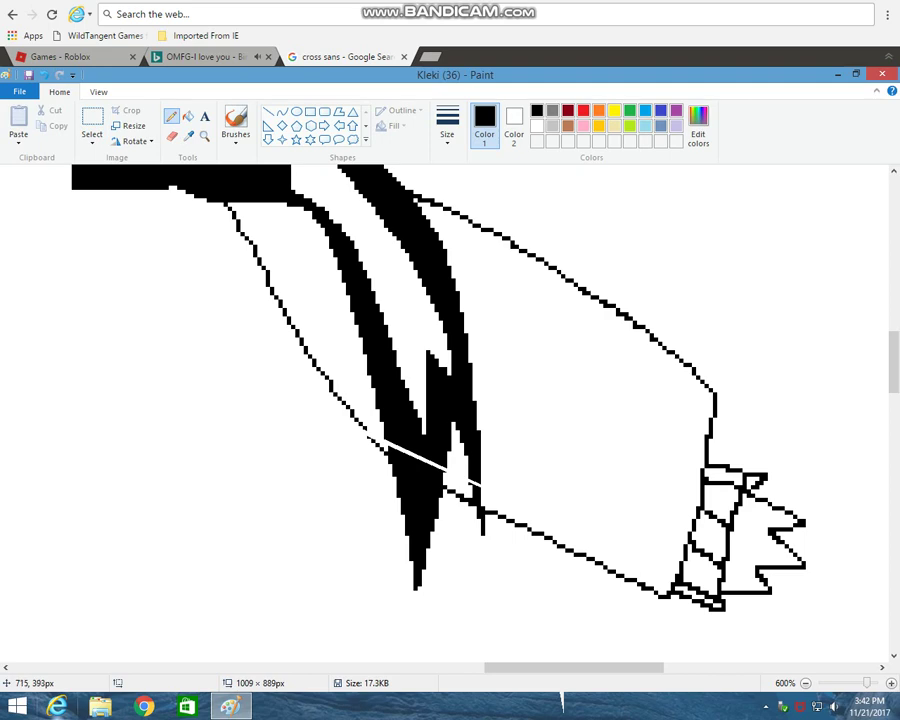
- Outline the torso from the neck band's left end down to a flared hem and back up to the curved sleeve line
{"action": "scroll", "coordinate": [444, 410], "scroll_direction": "left", "scroll_amount": 5}
{"action": "scroll", "coordinate": [444, 410], "scroll_direction": "down", "scroll_amount": 3}
{"action": "mouse_move", "coordinate": [479, 190]}
{"action": "left_mouse_down"}
{"action": "mouse_move", "coordinate": [474, 563]}
{"action": "mouse_move", "coordinate": [462, 659]}
{"action": "left_mouse_up"}
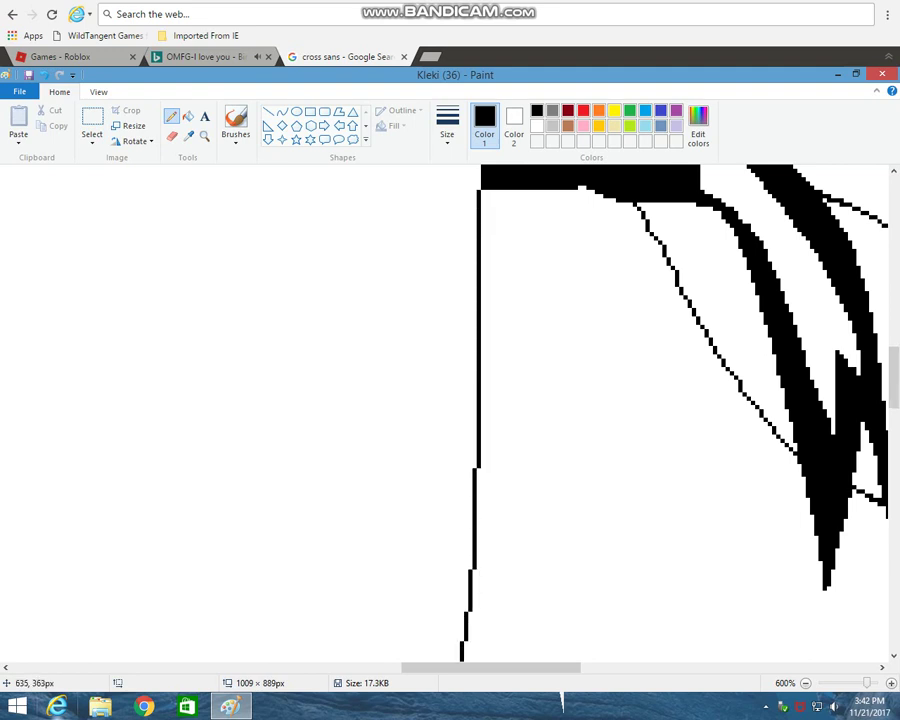
{"action": "scroll", "coordinate": [444, 410], "scroll_direction": "down", "scroll_amount": 6}
{"action": "mouse_move", "coordinate": [457, 445]}
{"action": "left_mouse_down"}
{"action": "mouse_move", "coordinate": [429, 490]}
{"action": "mouse_move", "coordinate": [767, 499]}
{"action": "mouse_move", "coordinate": [719, 436]}
{"action": "mouse_move", "coordinate": [686, 355]}
{"action": "mouse_move", "coordinate": [684, 210]}
{"action": "left_mouse_up"}
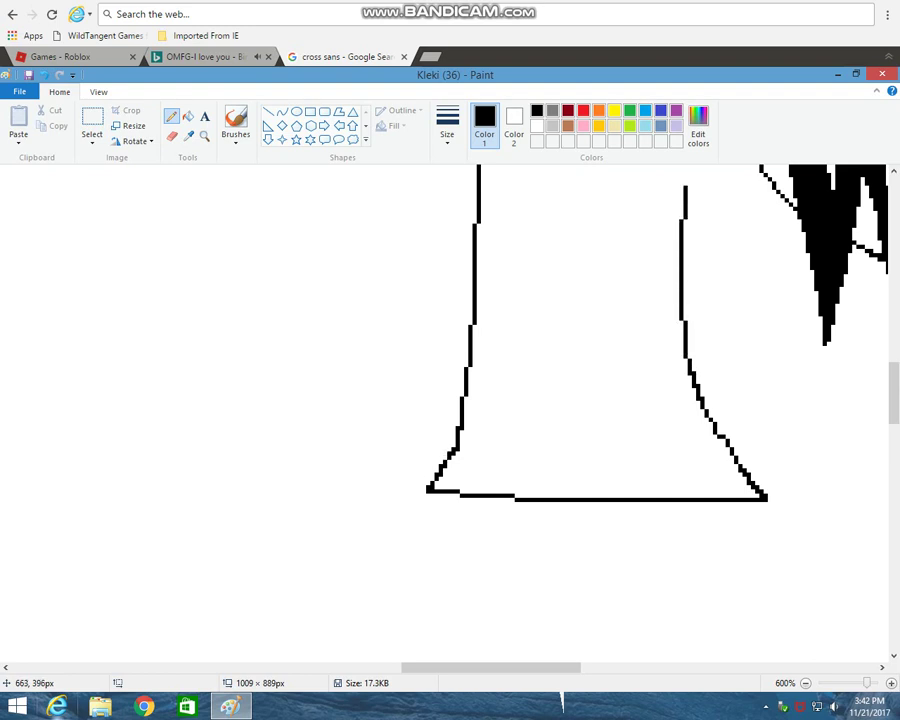
{"action": "scroll", "coordinate": [444, 410], "scroll_direction": "up", "scroll_amount": 8}
{"action": "left_click_drag", "start_coordinate": [685, 553], "coordinate": [685, 434]}
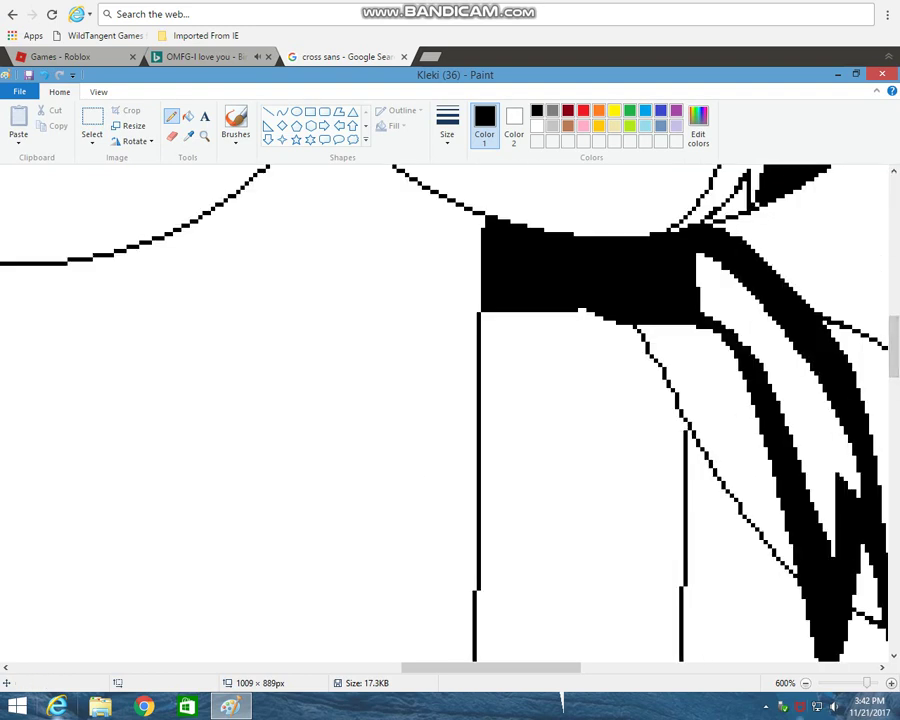
{"action": "left_click", "coordinate": [805, 683]}
{"action": "left_click_drag", "start_coordinate": [580, 667], "coordinate": [732, 667]}
{"action": "scroll", "coordinate": [726, 641], "scroll_direction": "up", "scroll_amount": 5}
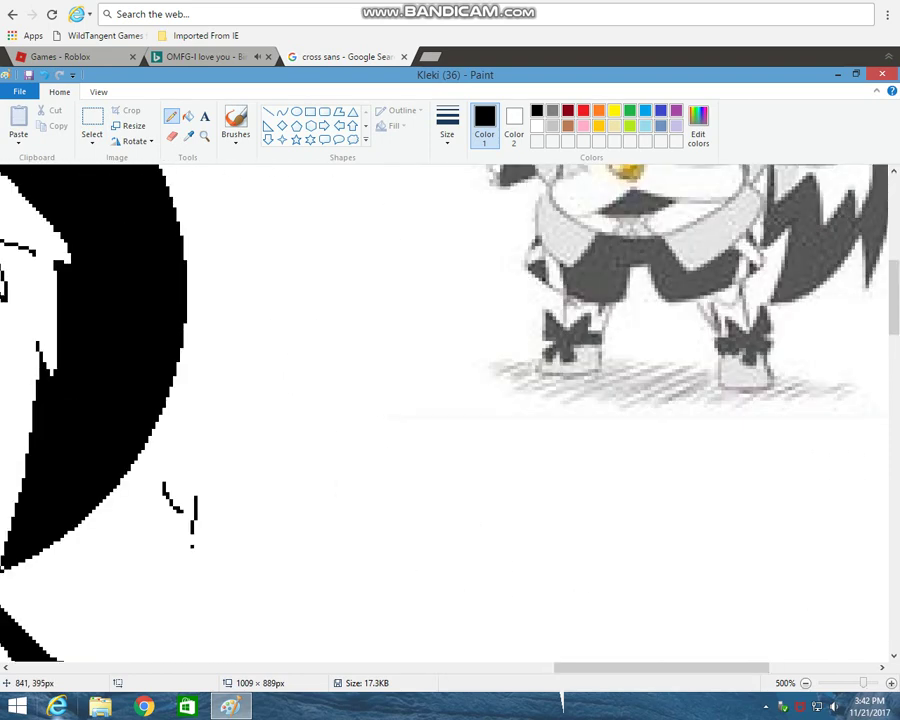
{"action": "scroll", "coordinate": [726, 641], "scroll_direction": "down", "scroll_amount": 4}
{"action": "scroll", "coordinate": [444, 410], "scroll_direction": "left", "scroll_amount": 5}
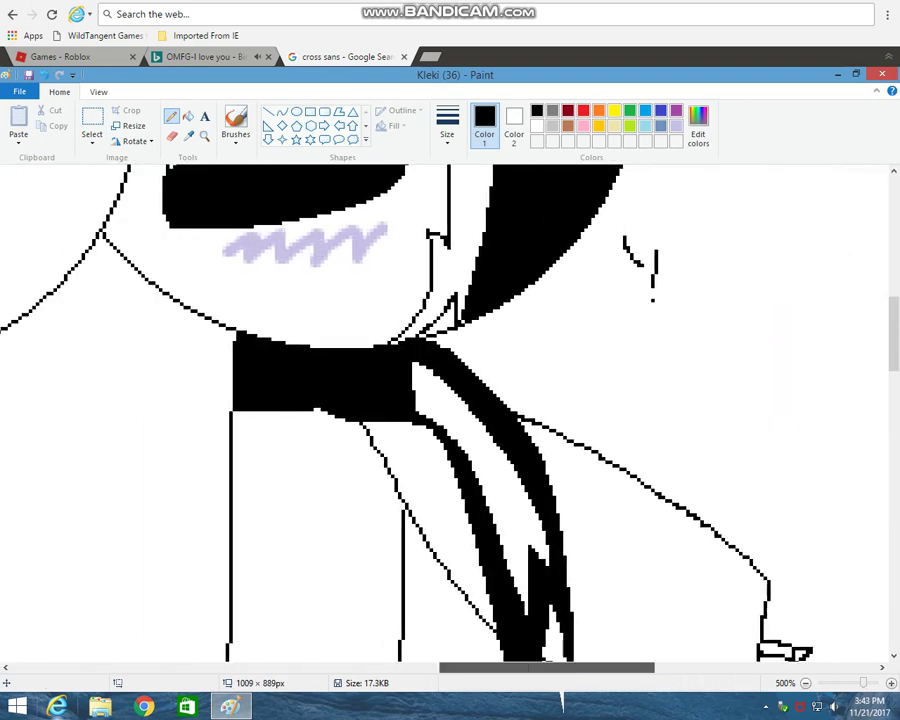
{"action": "scroll", "coordinate": [444, 410], "scroll_direction": "down", "scroll_amount": 4}
{"action": "mouse_move", "coordinate": [411, 239]}
{"action": "left_mouse_down"}
{"action": "mouse_move", "coordinate": [301, 352]}
{"action": "mouse_move", "coordinate": [284, 388]}
{"action": "mouse_move", "coordinate": [418, 478]}
{"action": "left_mouse_up"}
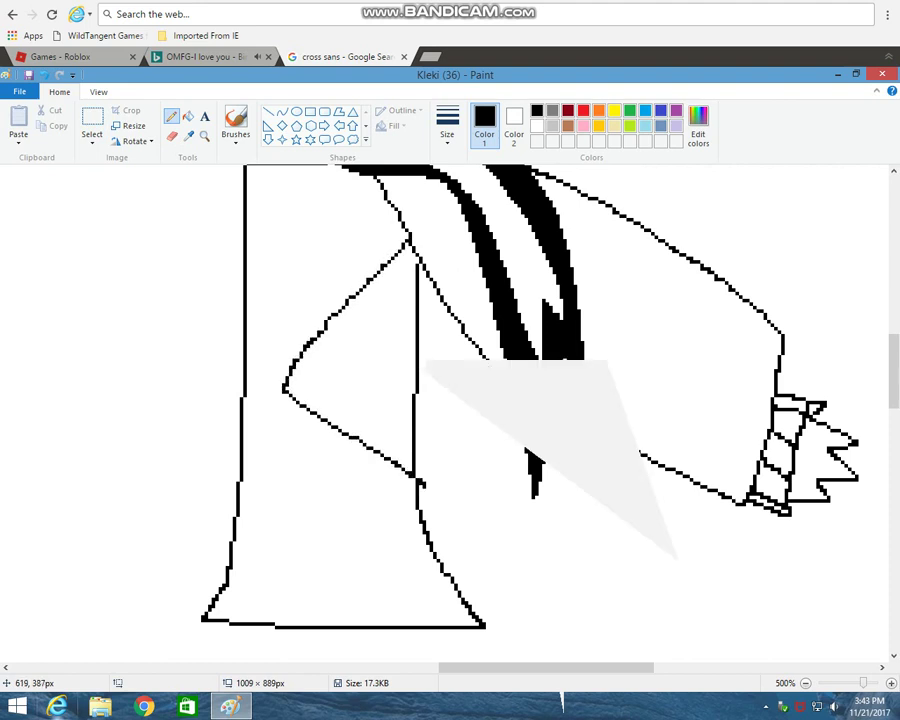
{"action": "key", "text": "ctrl+z"}
- Draw a sideways triangle across the torso and a curved line above the hem, and fill the triangle and hem band with black
{"action": "mouse_move", "coordinate": [408, 250]}
{"action": "left_mouse_down"}
{"action": "mouse_move", "coordinate": [287, 364]}
{"action": "mouse_move", "coordinate": [244, 391]}
{"action": "mouse_move", "coordinate": [418, 502]}
{"action": "mouse_move", "coordinate": [372, 537]}
{"action": "mouse_move", "coordinate": [228, 581]}
{"action": "left_mouse_up"}
{"action": "left_click", "coordinate": [188, 116]}
{"action": "left_click", "coordinate": [330, 370]}
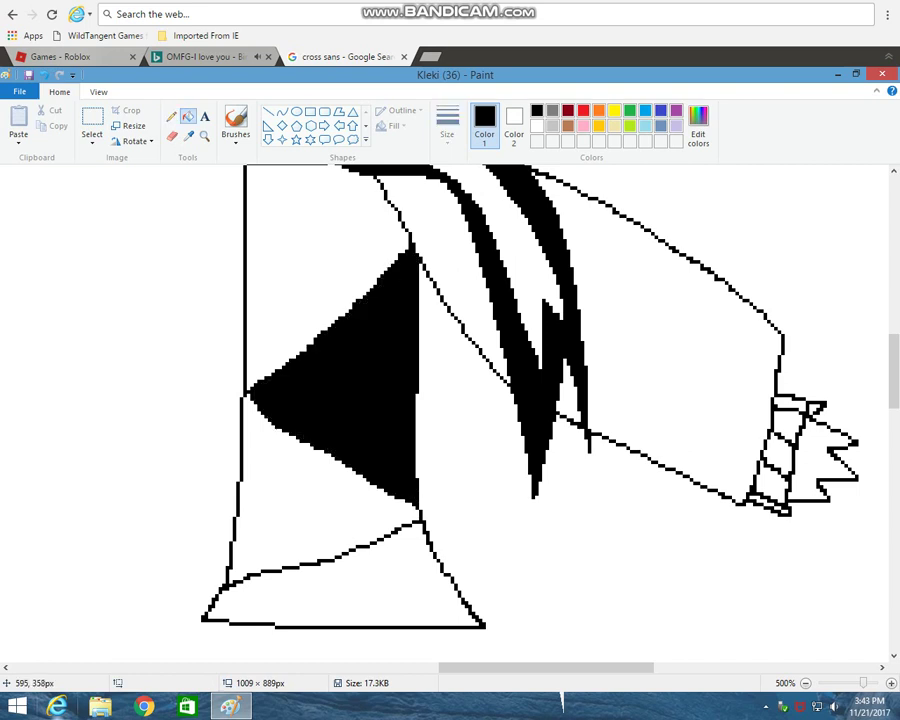
{"action": "left_click", "coordinate": [386, 600]}
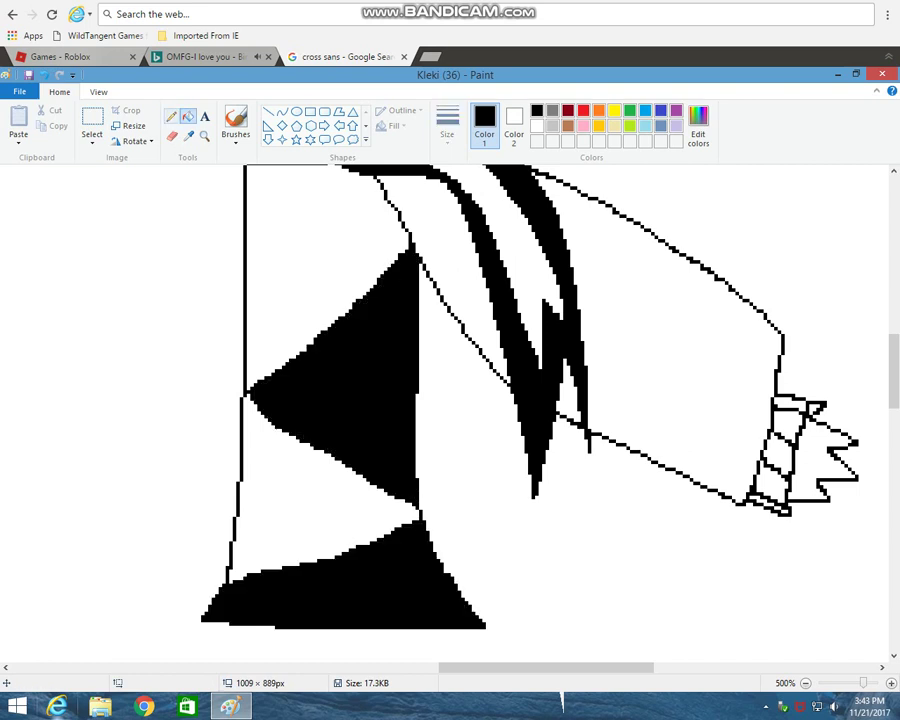
- Draw a slanted cord from under the neck band, end it with a heart pendant at the torso's left edge, and fill the heart with gold
{"action": "left_click", "coordinate": [172, 116]}
{"action": "scroll", "coordinate": [794, 585], "scroll_direction": "up", "scroll_amount": 3}
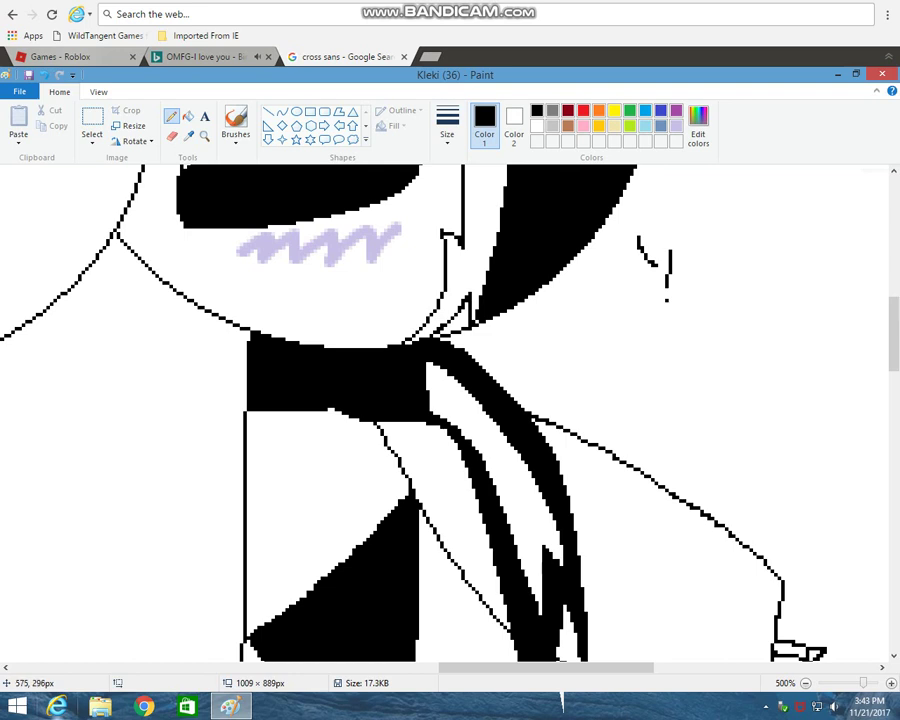
{"action": "mouse_move", "coordinate": [285, 412]}
{"action": "left_mouse_down"}
{"action": "mouse_move", "coordinate": [210, 479]}
{"action": "mouse_move", "coordinate": [237, 479]}
{"action": "mouse_move", "coordinate": [206, 508]}
{"action": "left_mouse_up"}
{"action": "key", "text": "ctrl+z"}
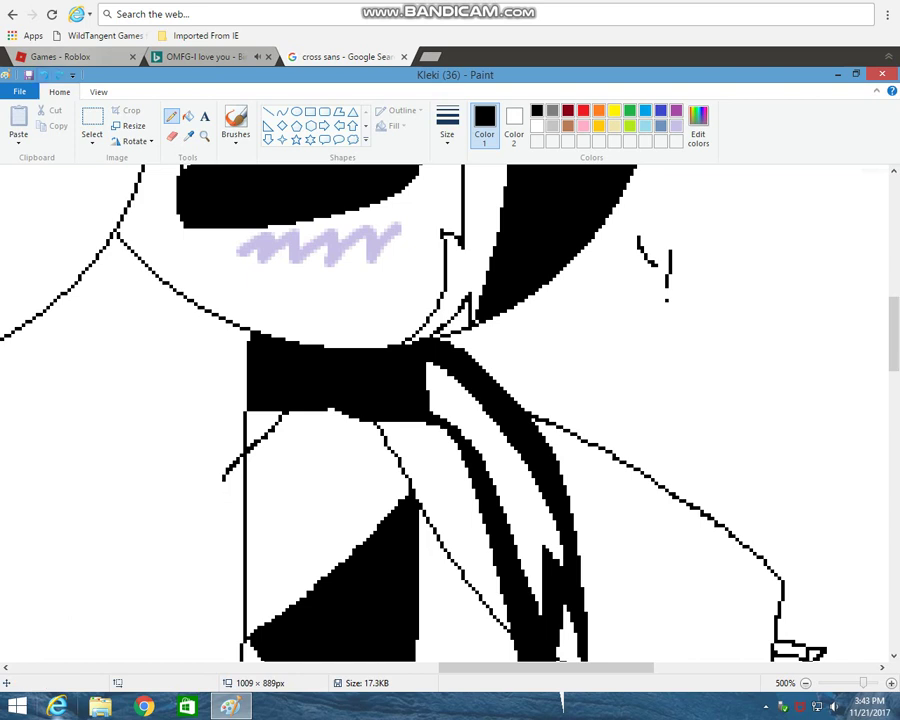
{"action": "left_click_drag", "start_coordinate": [230, 477], "coordinate": [213, 521]}
{"action": "left_click", "coordinate": [188, 116]}
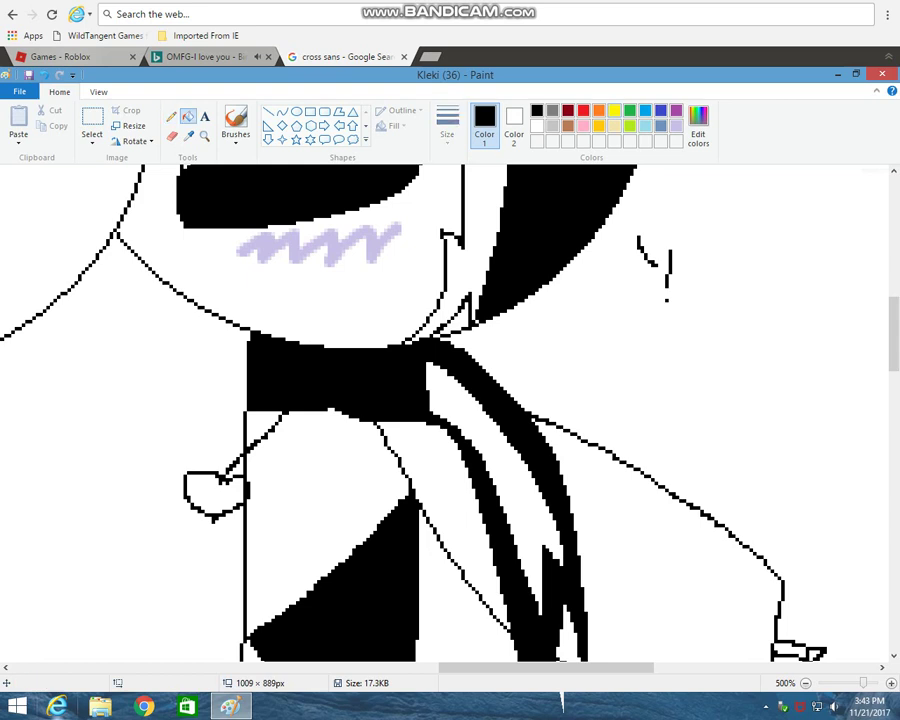
{"action": "left_click", "coordinate": [599, 126]}
{"action": "left_click", "coordinate": [215, 488]}
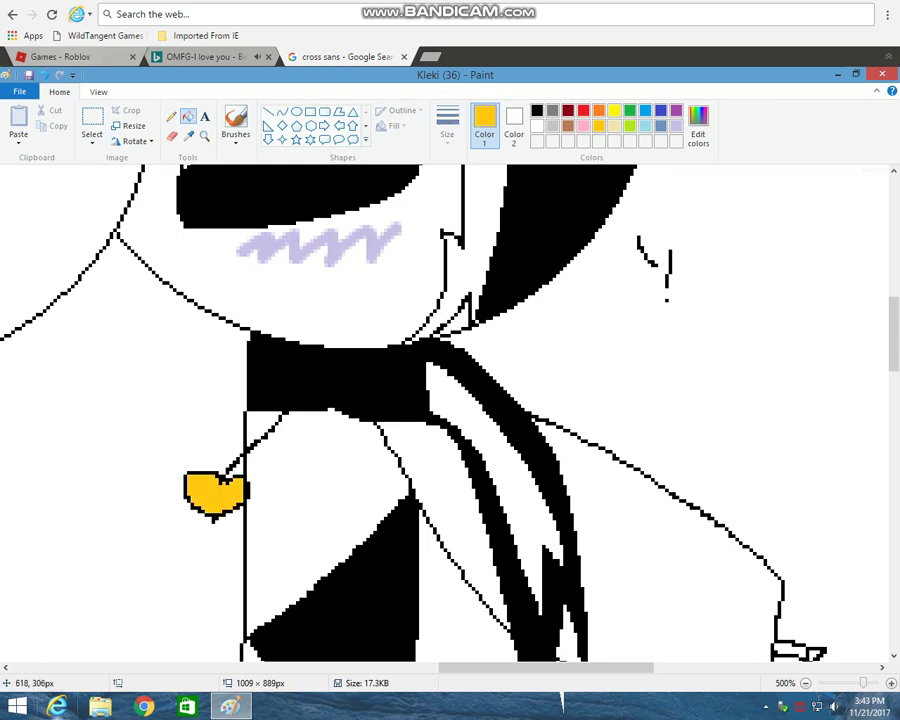
{"action": "left_click", "coordinate": [360, 590]}
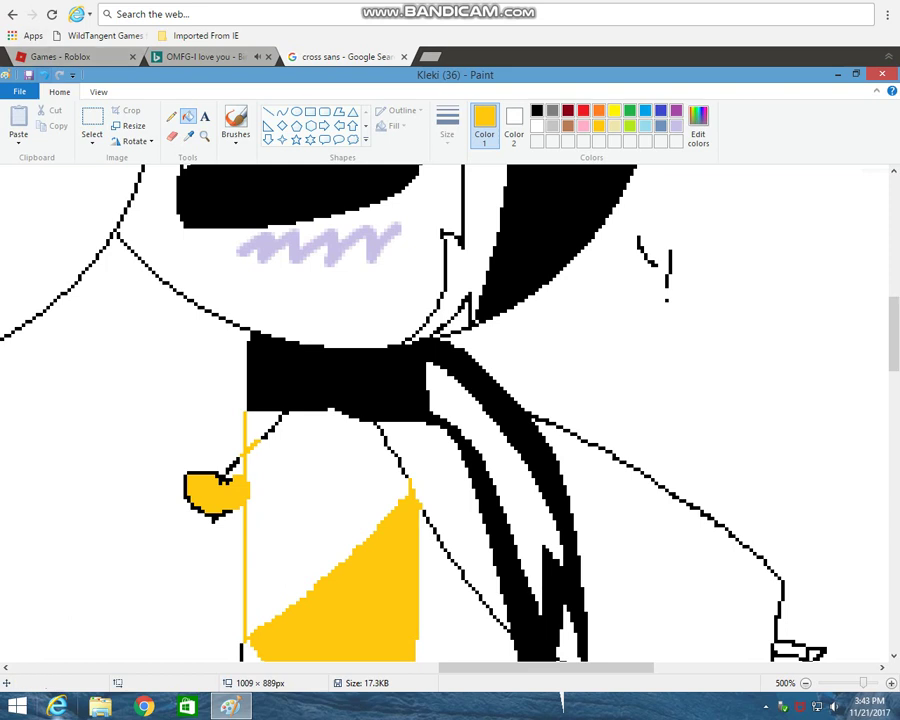
{"action": "key", "text": "ctrl+z"}
{"action": "key", "text": "ctrl+z"}
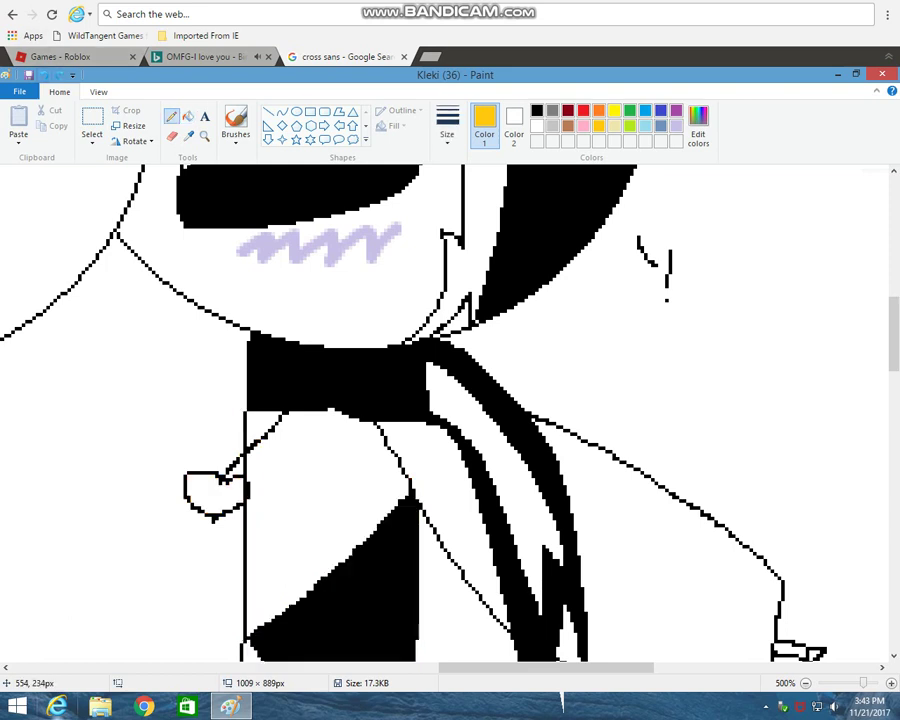
- Fill the heart pendant with gold again and draw a second black cord curving from it up to the neck band's left edge
{"action": "left_click", "coordinate": [210, 490]}
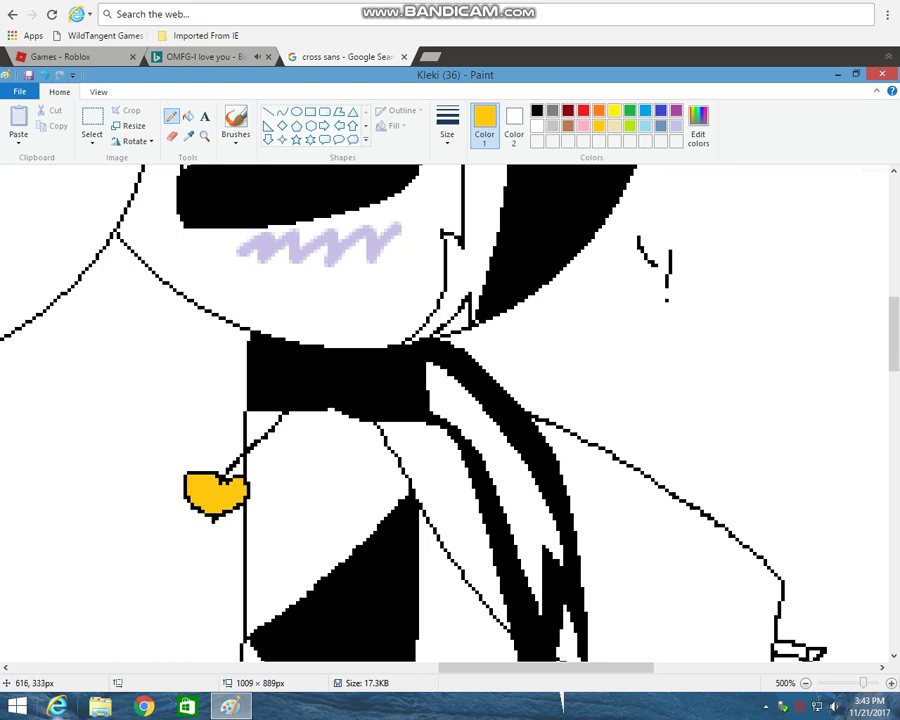
{"action": "left_click", "coordinate": [537, 111]}
{"action": "left_click_drag", "start_coordinate": [221, 465], "coordinate": [243, 395]}
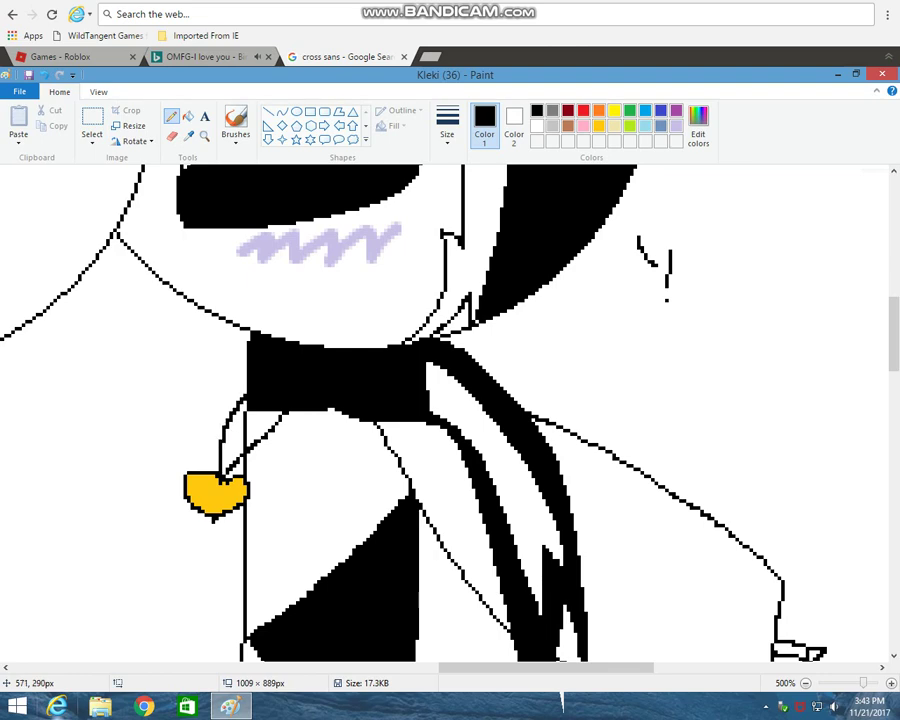
- Outline wide flared shorts with two overlapping legs below the hem band and fill them with black
{"action": "scroll", "coordinate": [577, 604], "scroll_direction": "up", "scroll_amount": 3}
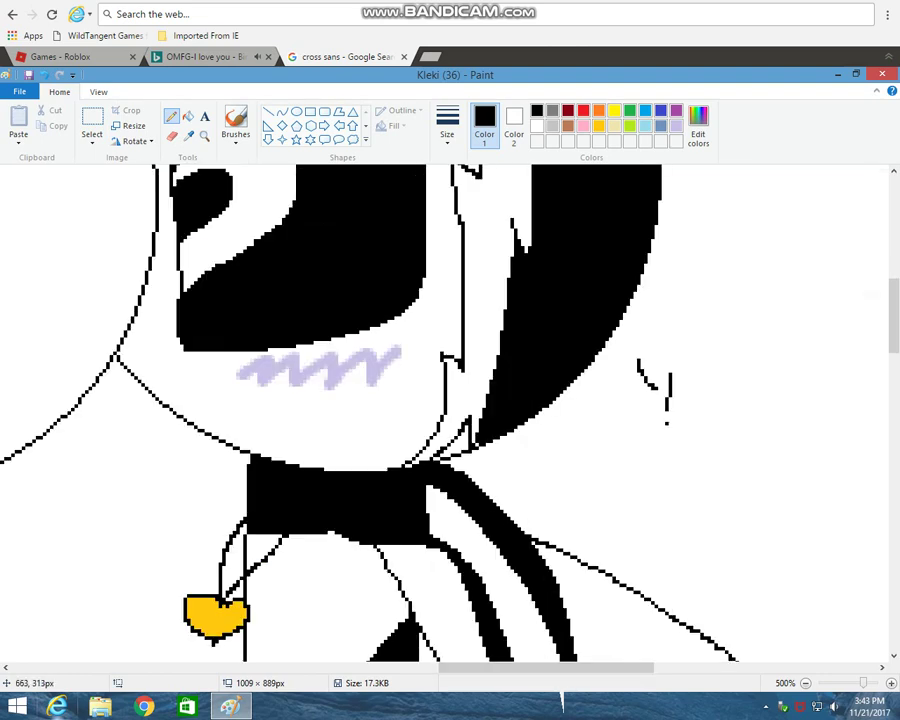
{"action": "left_click_drag", "start_coordinate": [577, 667], "coordinate": [698, 667]}
{"action": "scroll", "coordinate": [450, 410], "scroll_direction": "right", "scroll_amount": 1}
{"action": "scroll", "coordinate": [450, 410], "scroll_direction": "up", "scroll_amount": 5}
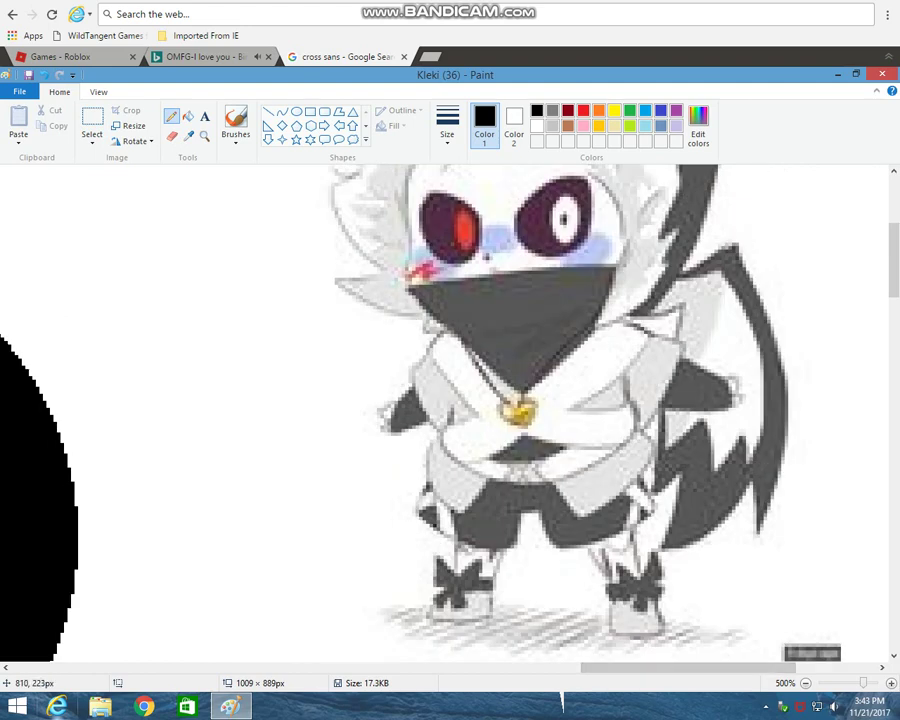
{"action": "scroll", "coordinate": [450, 410], "scroll_direction": "down", "scroll_amount": 3}
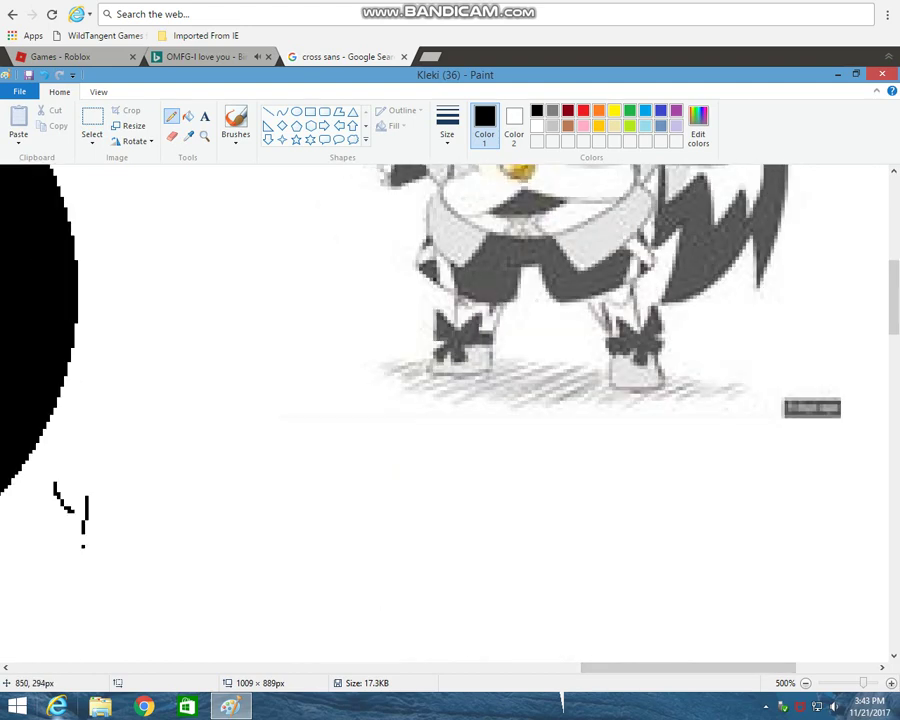
{"action": "scroll", "coordinate": [450, 410], "scroll_direction": "left", "scroll_amount": 8}
{"action": "scroll", "coordinate": [450, 410], "scroll_direction": "down", "scroll_amount": 8}
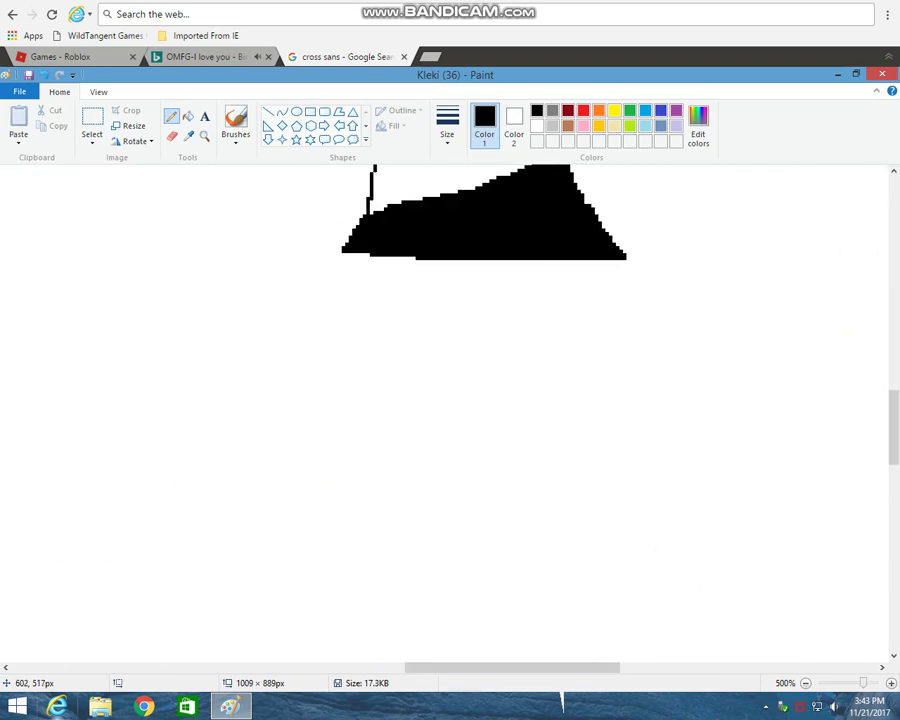
{"action": "mouse_move", "coordinate": [604, 262]}
{"action": "left_mouse_down"}
{"action": "mouse_move", "coordinate": [612, 321]}
{"action": "mouse_move", "coordinate": [685, 522]}
{"action": "mouse_move", "coordinate": [441, 521]}
{"action": "mouse_move", "coordinate": [434, 312]}
{"action": "mouse_move", "coordinate": [424, 290]}
{"action": "mouse_move", "coordinate": [446, 311]}
{"action": "left_mouse_up"}
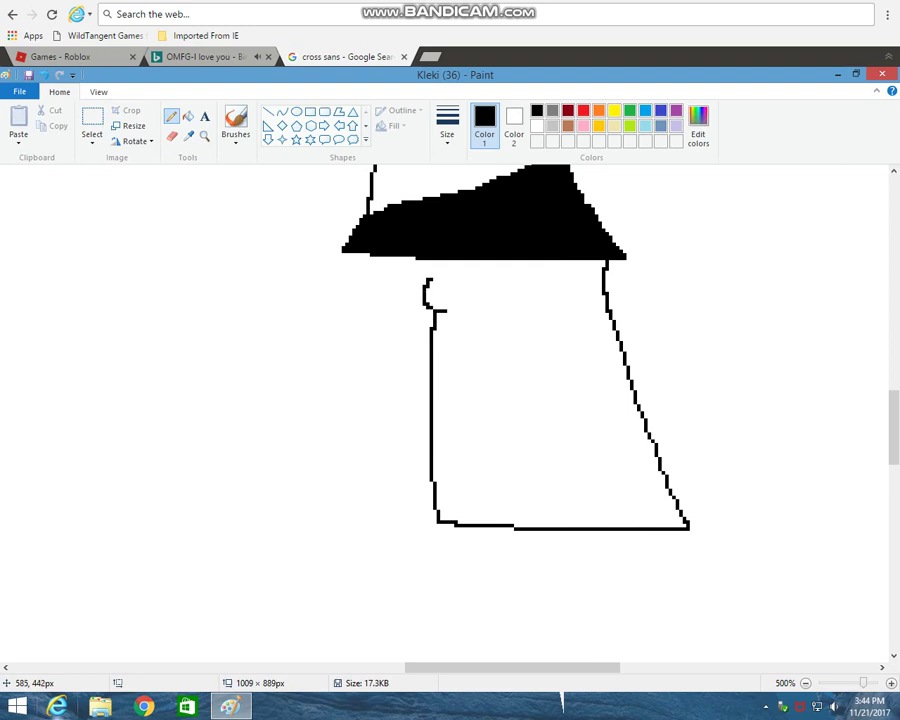
{"action": "mouse_move", "coordinate": [346, 250]}
{"action": "left_mouse_down"}
{"action": "mouse_move", "coordinate": [337, 353]}
{"action": "mouse_move", "coordinate": [286, 514]}
{"action": "mouse_move", "coordinate": [322, 536]}
{"action": "mouse_move", "coordinate": [415, 543]}
{"action": "mouse_move", "coordinate": [458, 530]}
{"action": "left_mouse_up"}
{"action": "left_click", "coordinate": [188, 116]}
{"action": "left_click", "coordinate": [480, 420]}
- Draw a white seam down the middle of the black shorts, with a small bracket shape at its upper end
{"action": "left_click", "coordinate": [172, 116]}
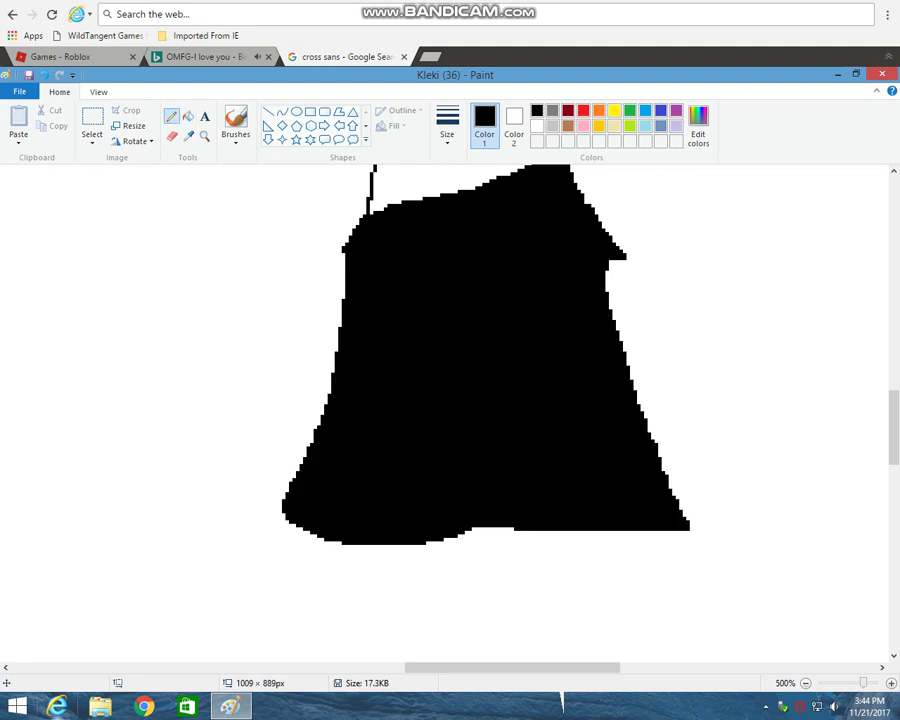
{"action": "left_click", "coordinate": [536, 126]}
{"action": "mouse_move", "coordinate": [461, 262]}
{"action": "left_mouse_down"}
{"action": "mouse_move", "coordinate": [447, 262]}
{"action": "mouse_move", "coordinate": [468, 289]}
{"action": "mouse_move", "coordinate": [455, 528]}
{"action": "left_mouse_up"}
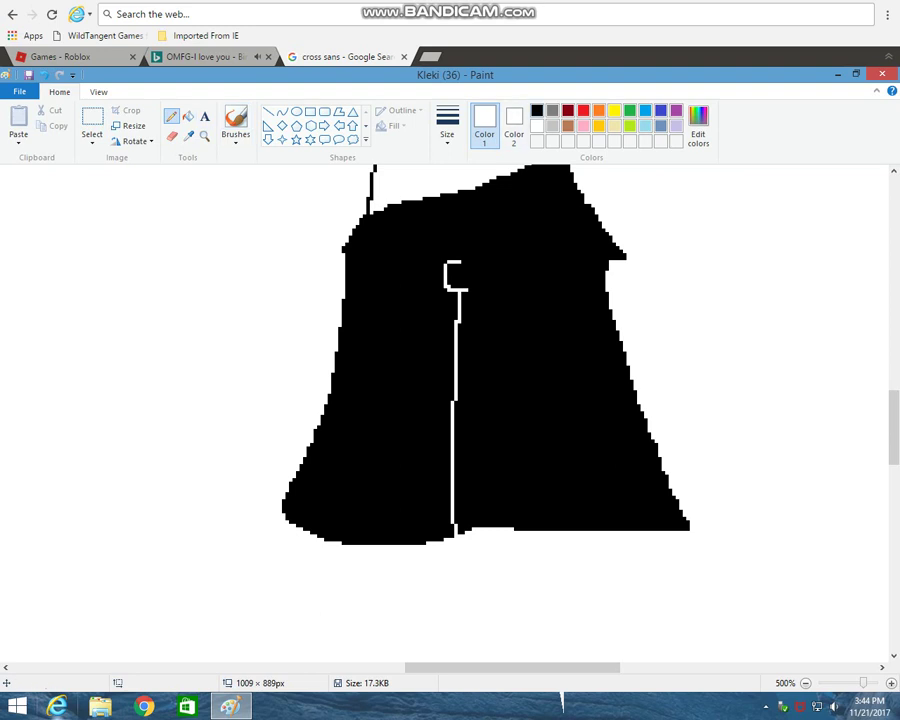
- Outline two long black legs below the shorts, each with a rounded foot end and a horizontal line halfway down for the boot
{"action": "left_click", "coordinate": [537, 111]}
{"action": "scroll", "coordinate": [728, 487], "scroll_direction": "down", "scroll_amount": 3}
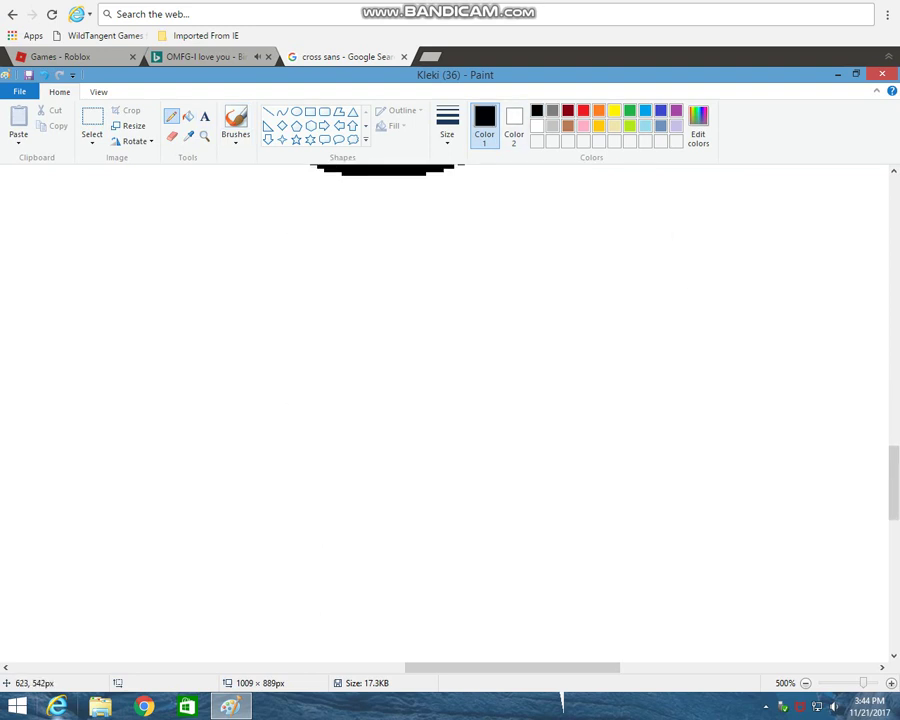
{"action": "scroll", "coordinate": [445, 410], "scroll_direction": "down", "scroll_amount": 4}
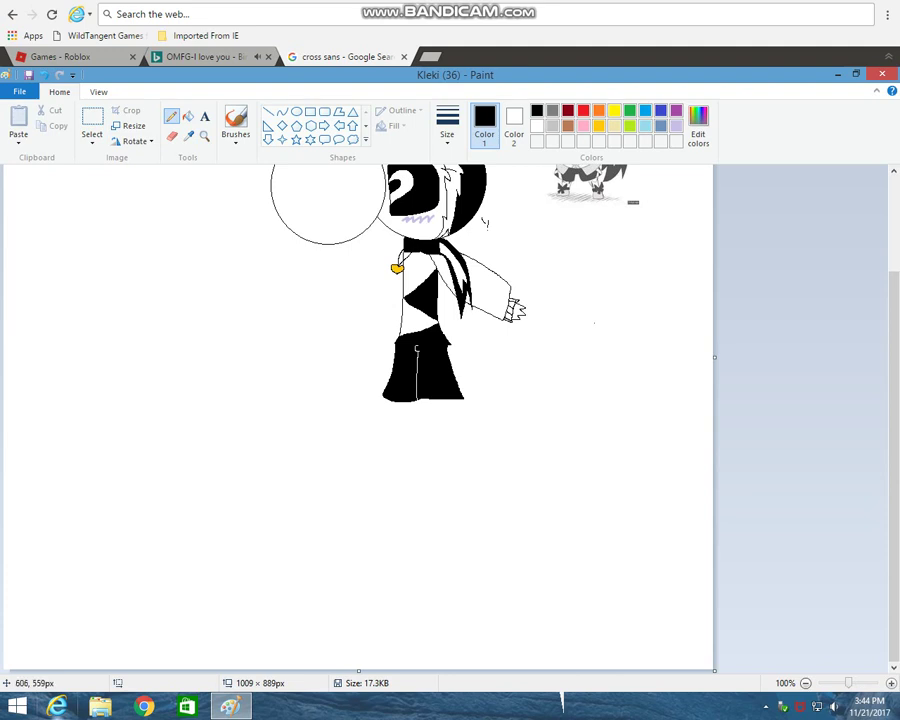
{"action": "mouse_move", "coordinate": [426, 399]}
{"action": "left_mouse_down"}
{"action": "mouse_move", "coordinate": [426, 545]}
{"action": "mouse_move", "coordinate": [459, 545]}
{"action": "mouse_move", "coordinate": [463, 478]}
{"action": "left_mouse_up"}
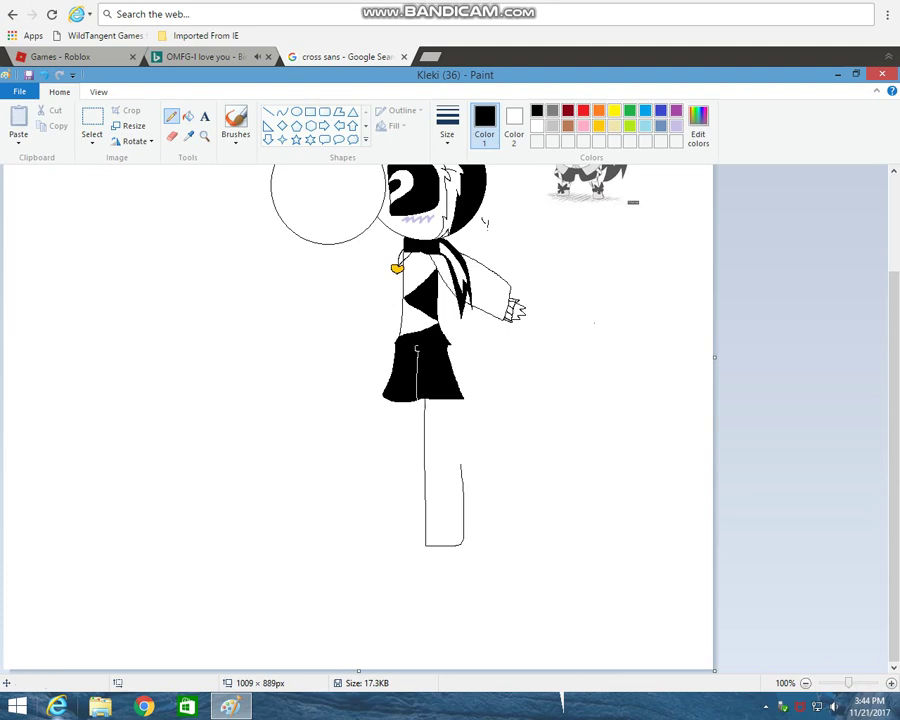
{"action": "key", "text": "ctrl+z"}
{"action": "mouse_move", "coordinate": [426, 400]}
{"action": "left_mouse_down"}
{"action": "mouse_move", "coordinate": [427, 539]}
{"action": "mouse_move", "coordinate": [440, 539]}
{"action": "mouse_move", "coordinate": [450, 511]}
{"action": "mouse_move", "coordinate": [454, 406]}
{"action": "left_mouse_up"}
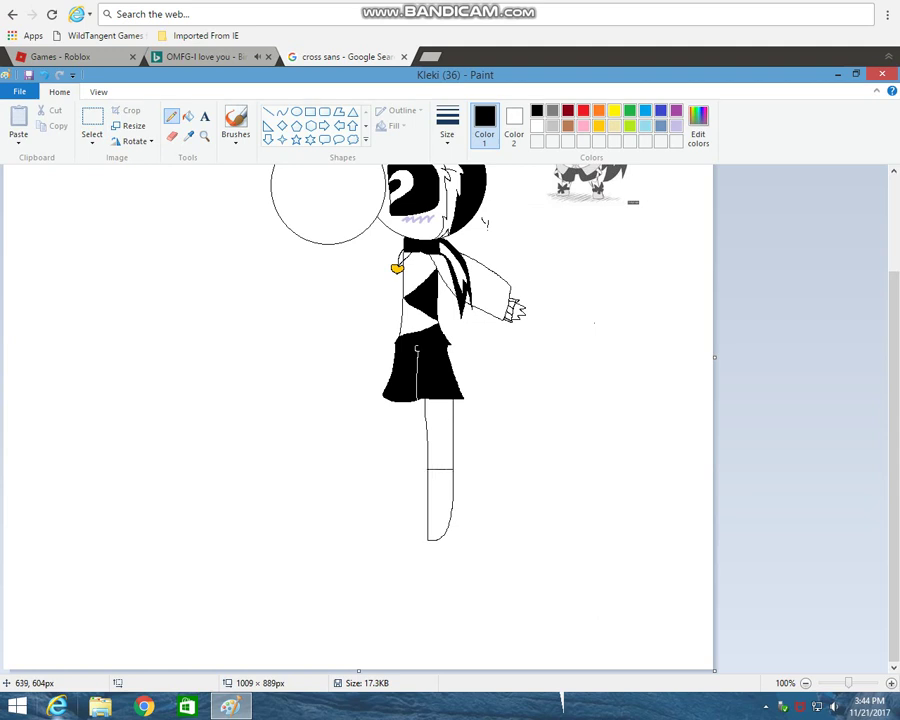
{"action": "mouse_move", "coordinate": [392, 401]}
{"action": "left_mouse_down"}
{"action": "mouse_move", "coordinate": [394, 531]}
{"action": "mouse_move", "coordinate": [410, 533]}
{"action": "mouse_move", "coordinate": [415, 378]}
{"action": "left_mouse_up"}
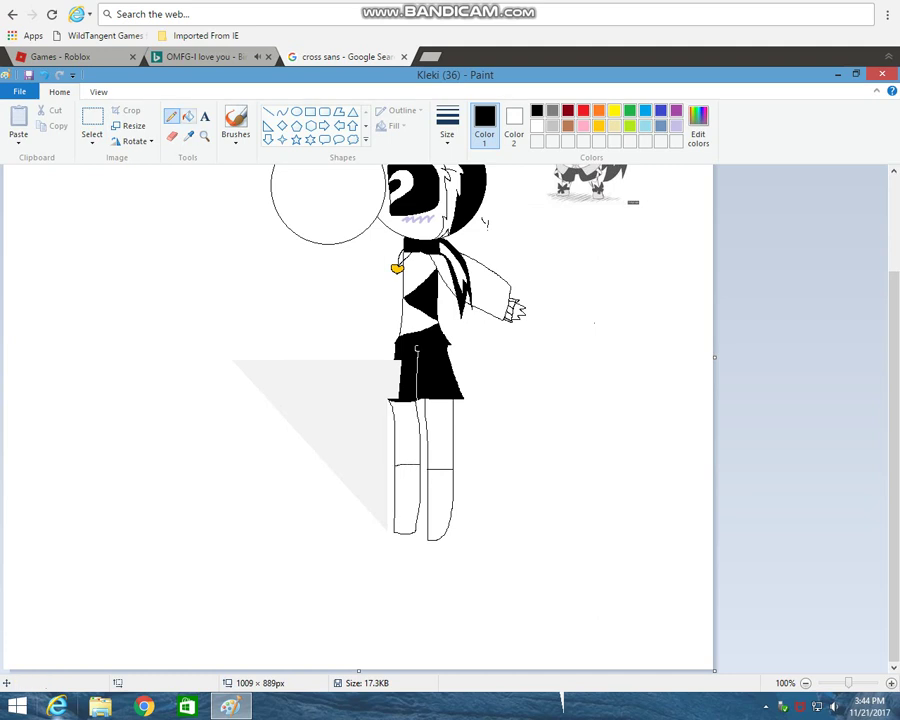
{"action": "left_click", "coordinate": [188, 116]}
{"action": "left_click", "coordinate": [418, 426]}
{"action": "left_click", "coordinate": [443, 421]}
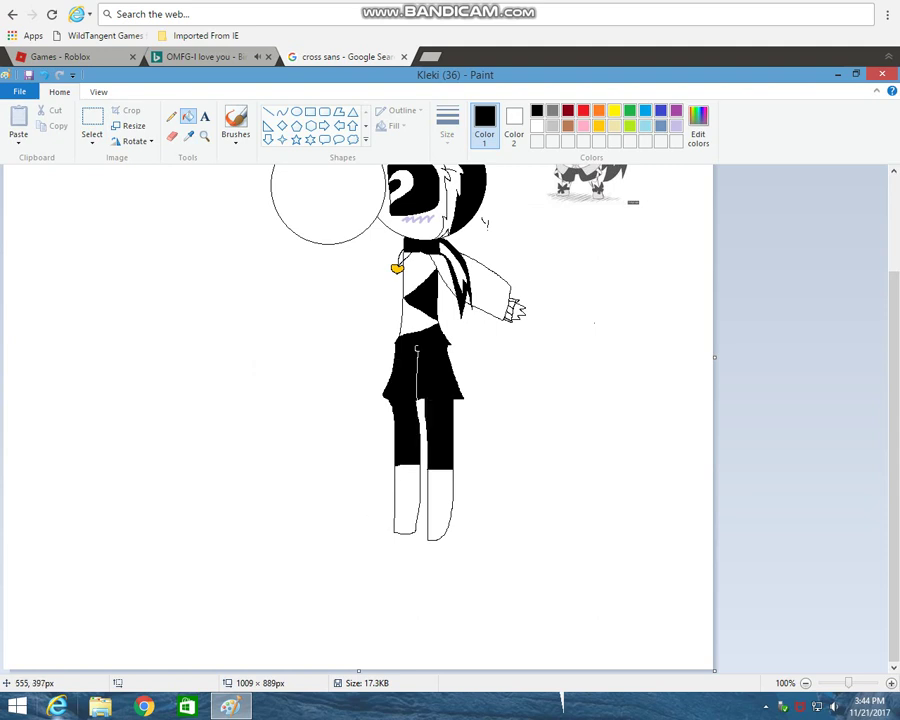
{"action": "left_click", "coordinate": [44, 75]}
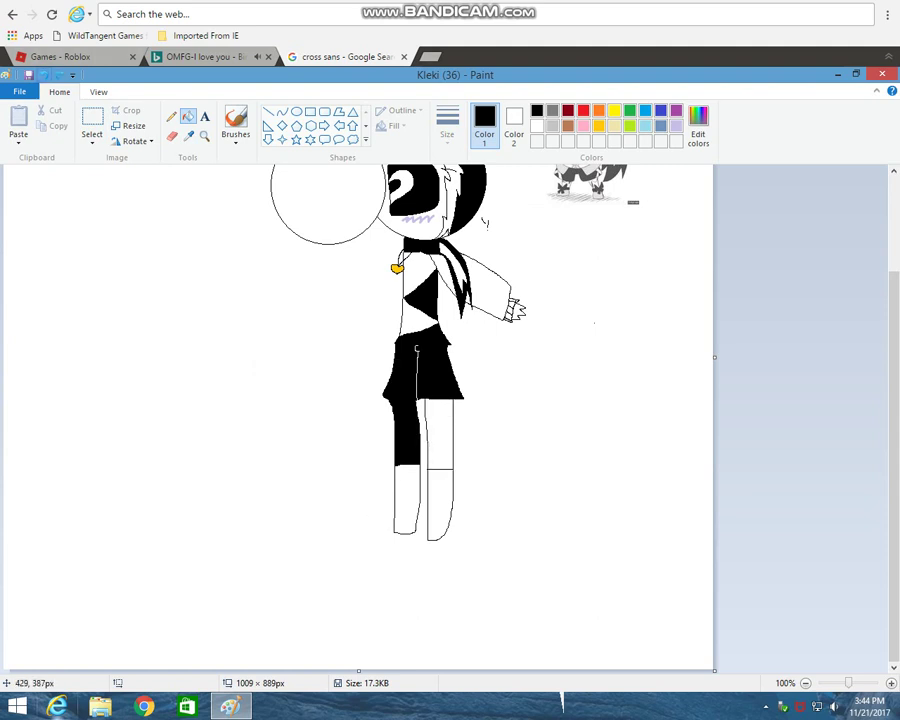
{"action": "key", "text": "ctrl+z"}
- Fill the lower halves of both legs with black as boots
{"action": "left_click", "coordinate": [411, 505]}
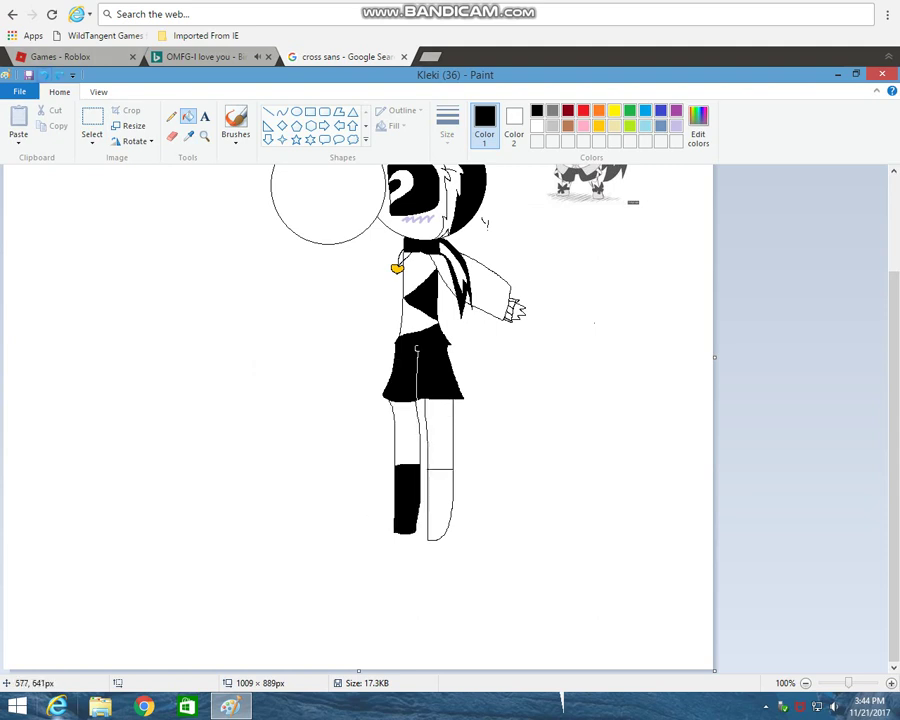
{"action": "left_click", "coordinate": [436, 490]}
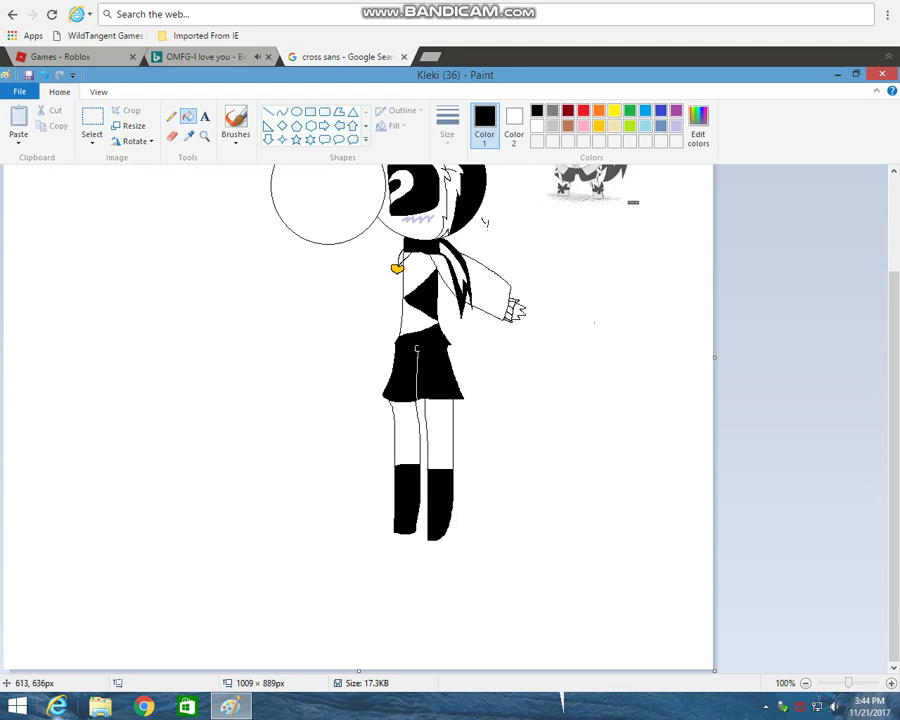
- Select the Cross!Sans reference picture beside the drawing and delete it from the canvas
{"action": "scroll", "coordinate": [467, 440], "scroll_direction": "up", "scroll_amount": 3}
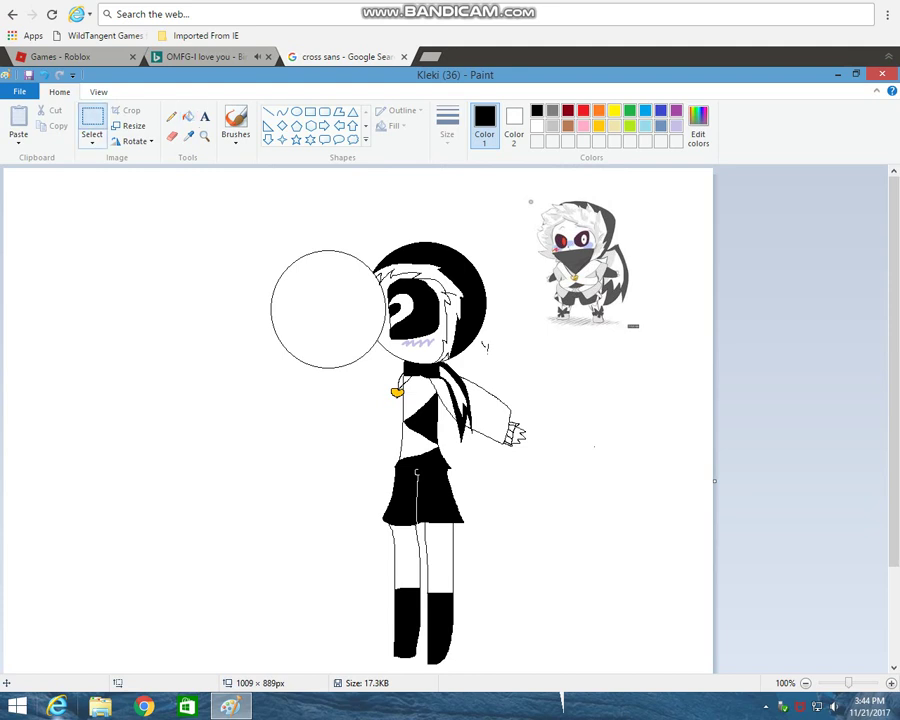
{"action": "left_click", "coordinate": [92, 118]}
{"action": "left_click_drag", "start_coordinate": [509, 193], "coordinate": [713, 359]}
{"action": "right_click", "coordinate": [627, 284]}
{"action": "left_click", "coordinate": [658, 384]}
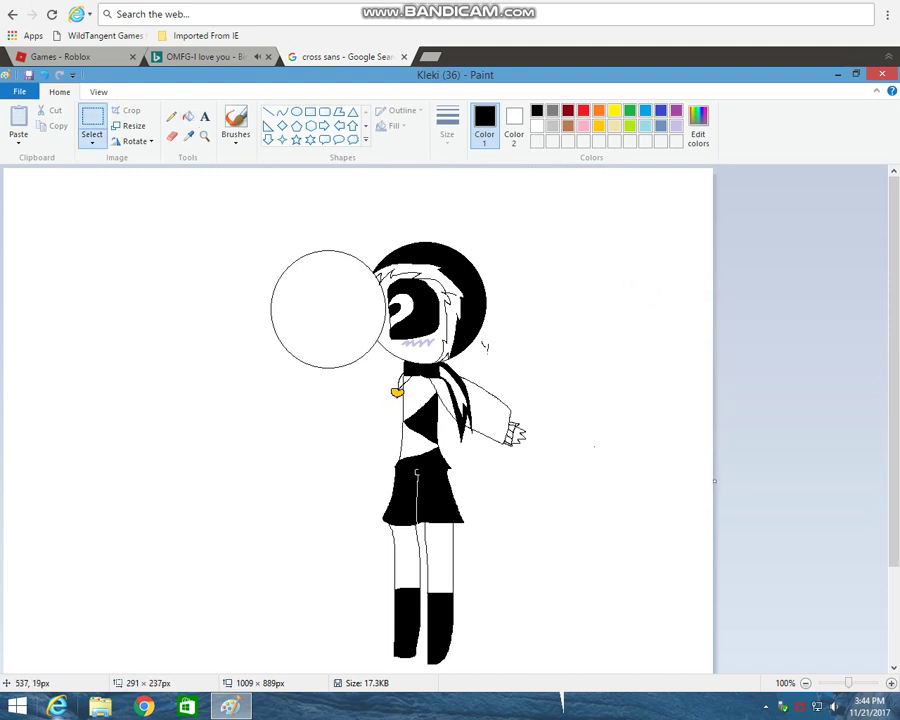
- Switch to the web browser, search Google Images for "dream sans", and close the downloads bar
{"action": "left_click", "coordinate": [856, 74]}
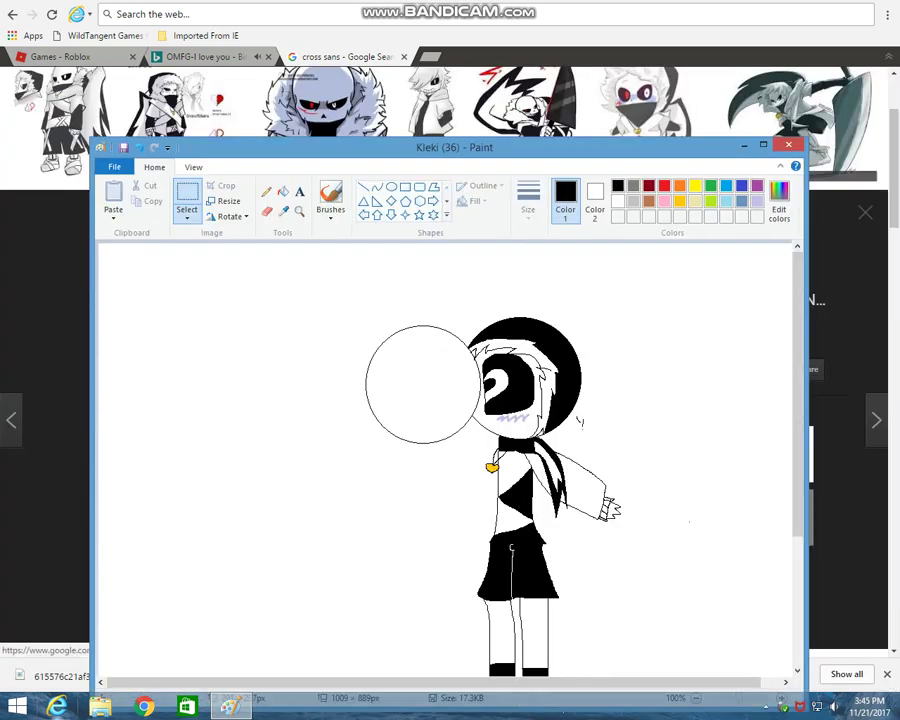
{"action": "left_click", "coordinate": [738, 143]}
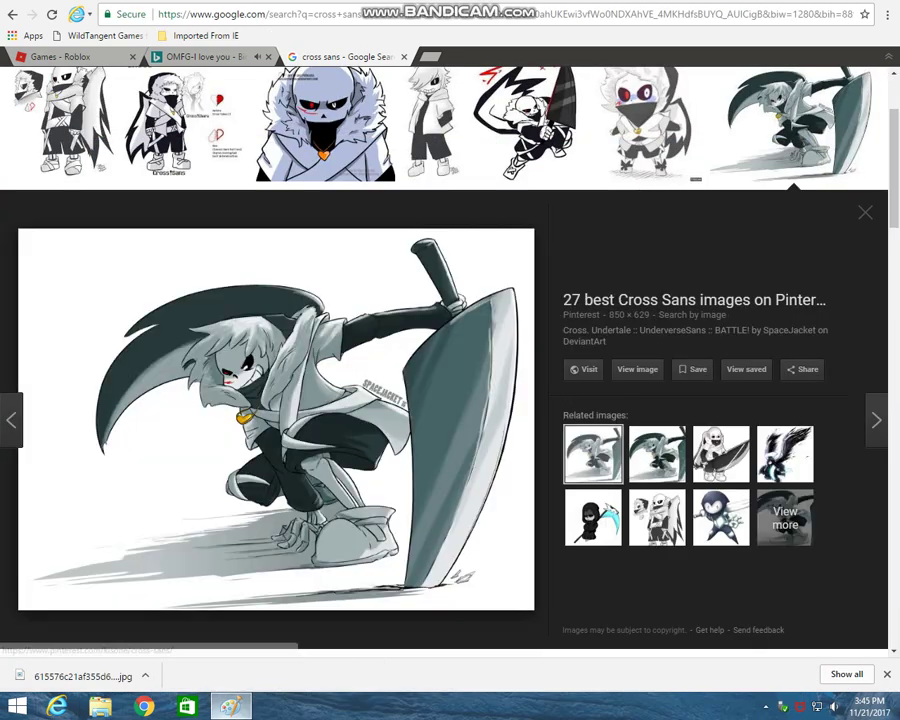
{"action": "scroll", "coordinate": [185, 270], "scroll_direction": "up", "scroll_amount": 2}
{"action": "double_click", "coordinate": [128, 96]}
{"action": "key", "text": "BackSpace"}
{"action": "type", "text": "dream sans"}
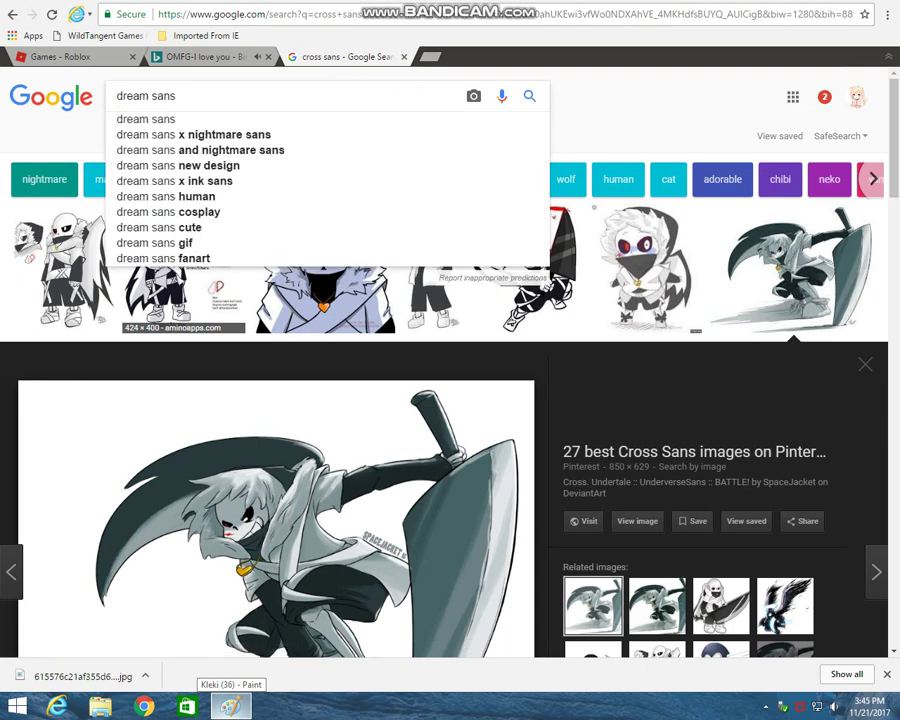
{"action": "key", "text": "Return"}
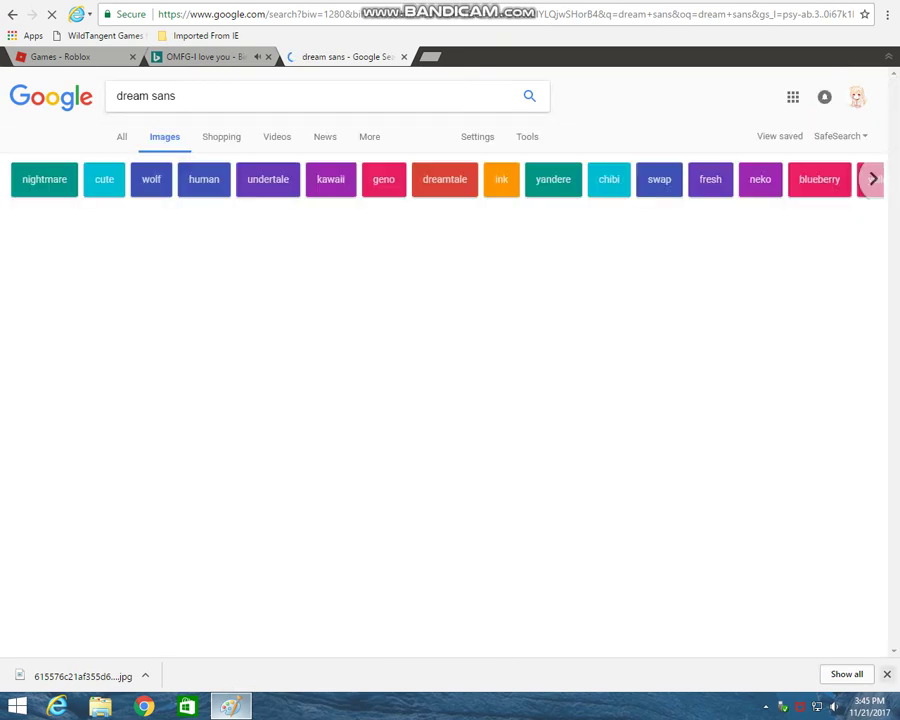
{"action": "left_click", "coordinate": [886, 674]}
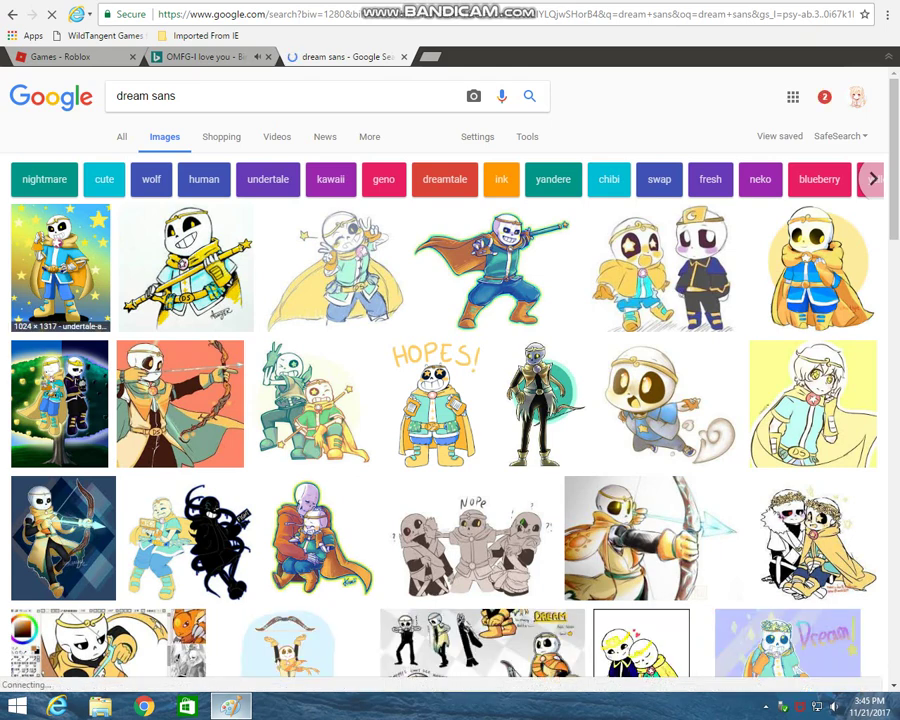
- Open the first Dream!Sans picture in the results and save it to Downloads as a PNG image named Dream!Sans
{"action": "left_click", "coordinate": [60, 265]}
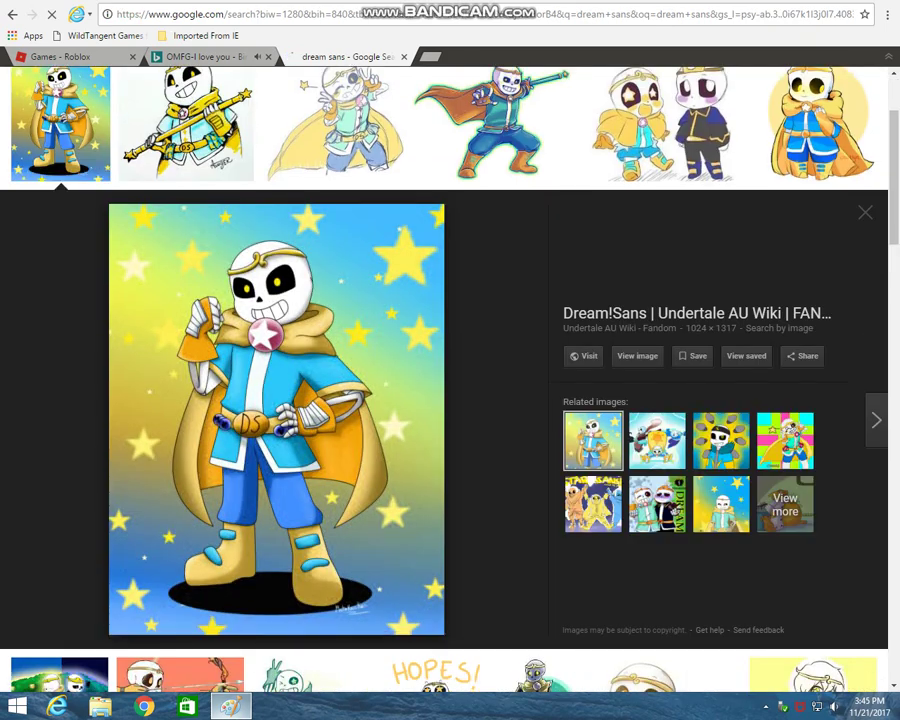
{"action": "right_click", "coordinate": [271, 394]}
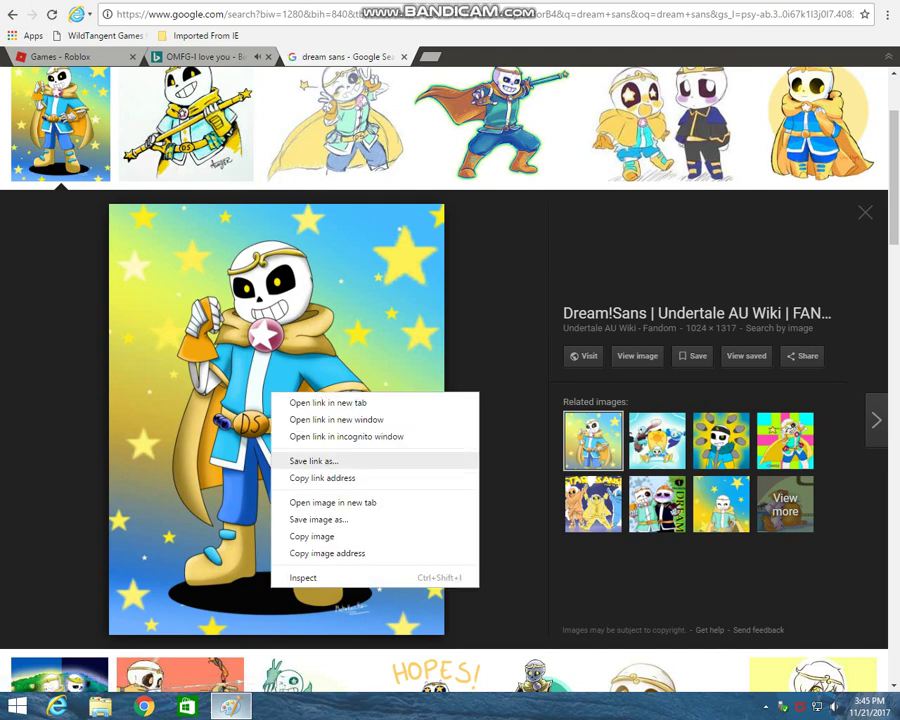
{"action": "left_click", "coordinate": [311, 536]}
{"action": "left_click", "coordinate": [231, 706]}
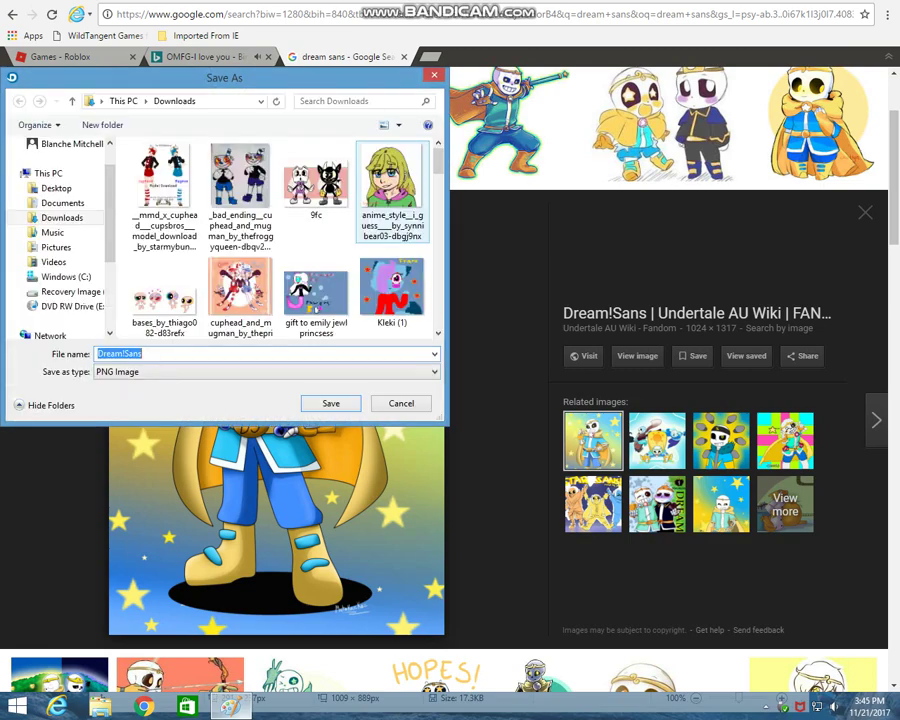
{"action": "left_click", "coordinate": [331, 402]}
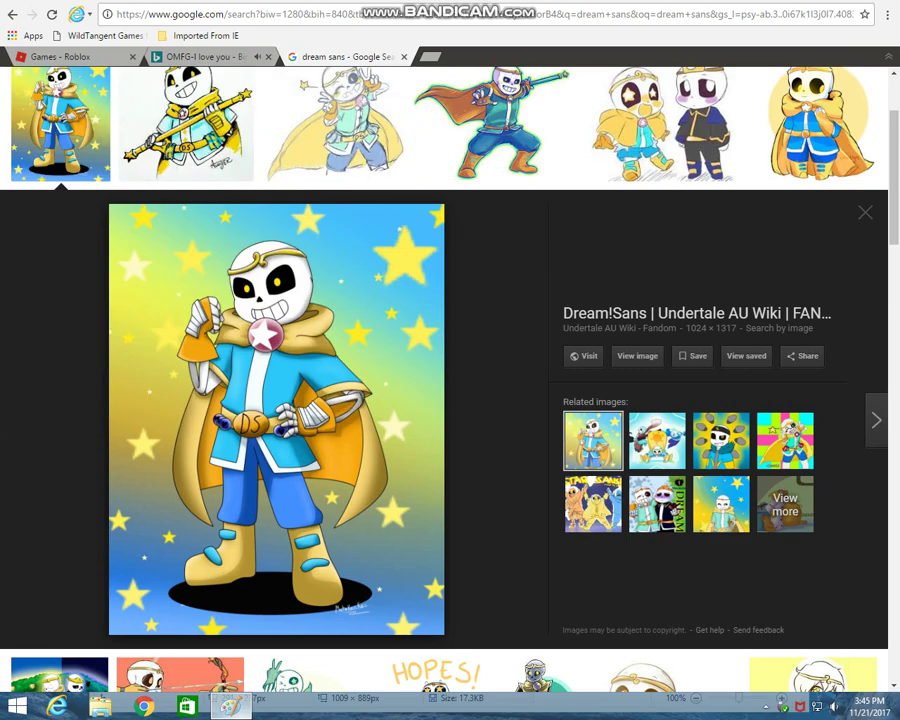
- Switch back to Paint, maximize its window, and paste the picture Dream!Sans.png from Downloads into the canvas
{"action": "left_click", "coordinate": [231, 706]}
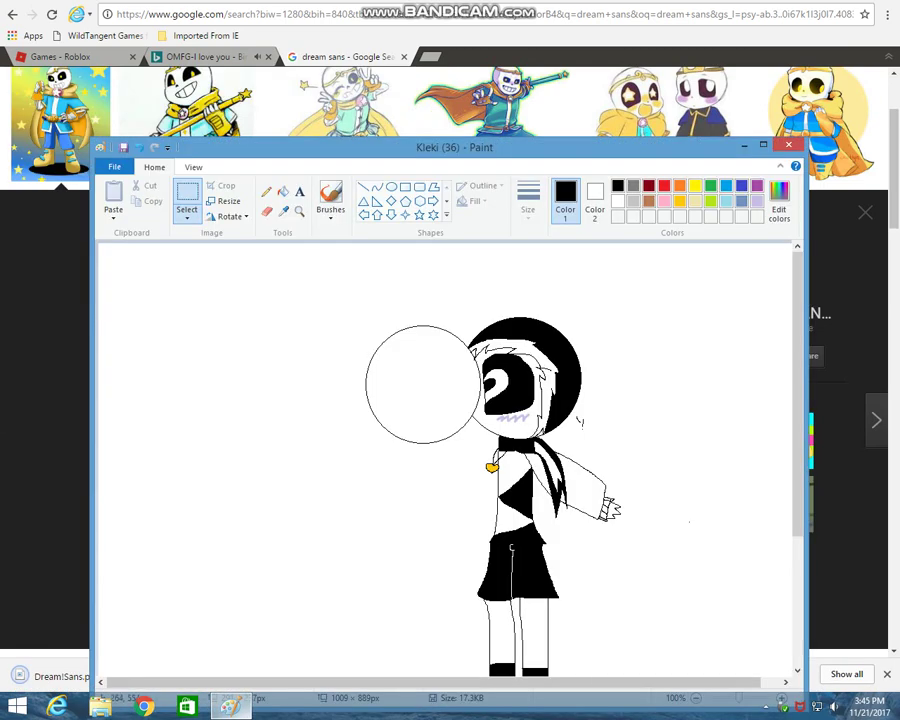
{"action": "left_click", "coordinate": [763, 145]}
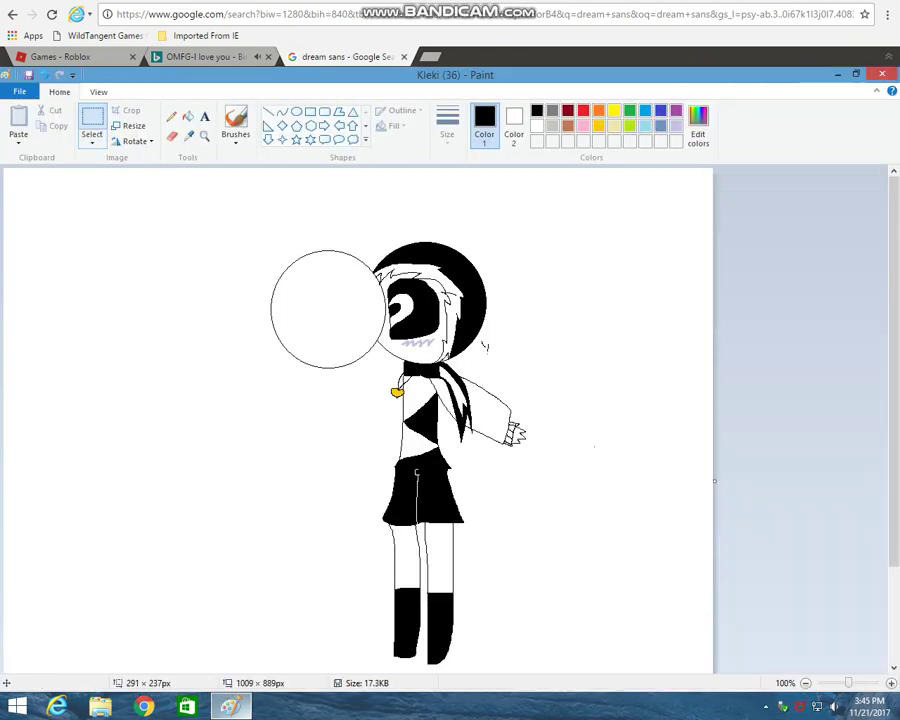
{"action": "left_click", "coordinate": [18, 137]}
{"action": "left_click", "coordinate": [47, 173]}
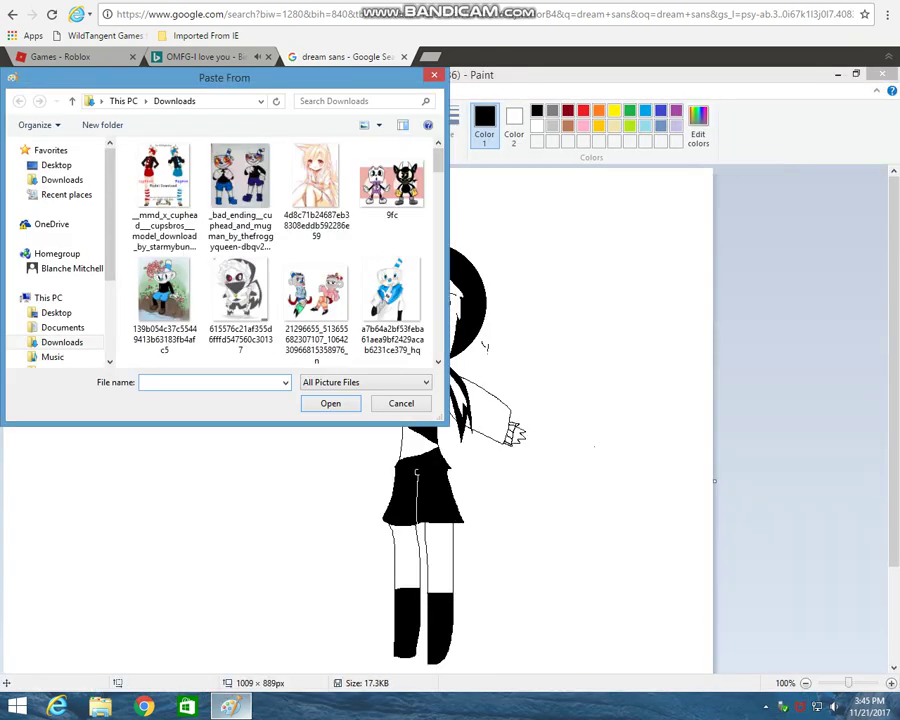
{"action": "type", "text": "dream"}
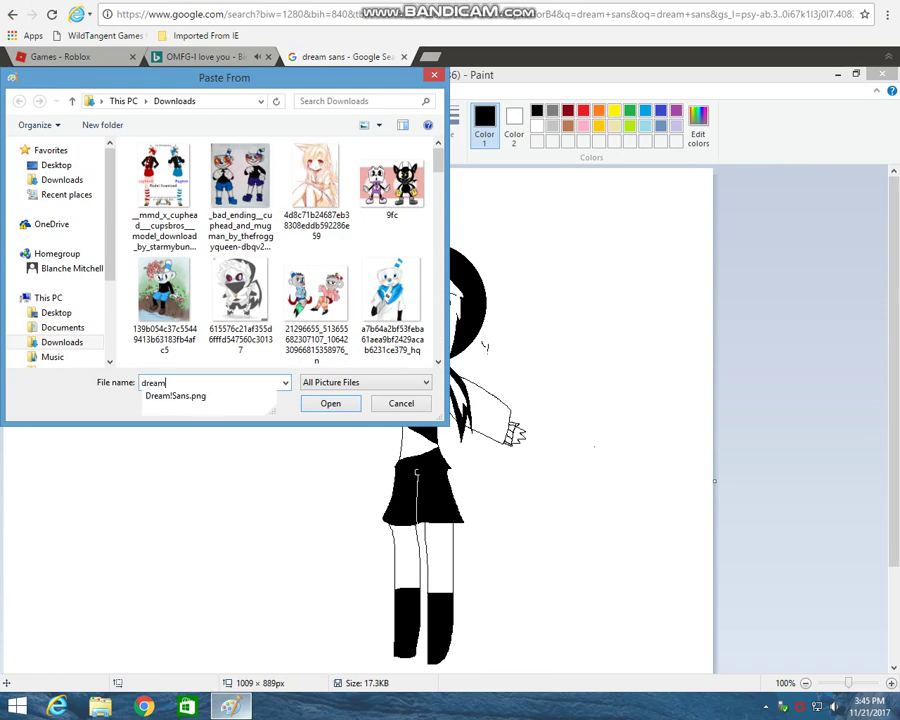
{"action": "left_click", "coordinate": [175, 395]}
{"action": "key", "text": "Return"}
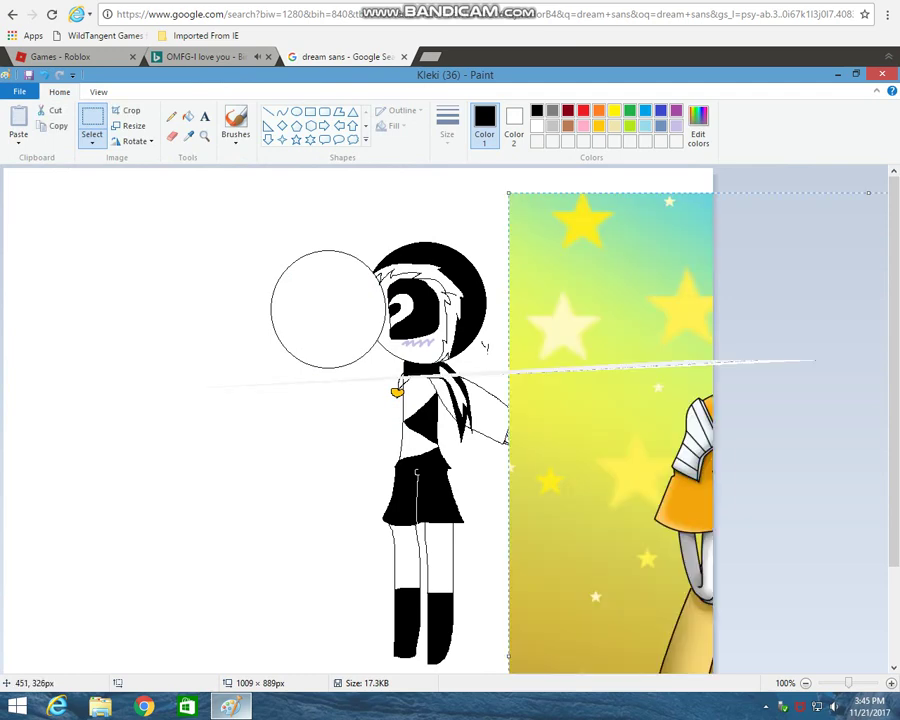
- Shrink the pasted Dream!Sans picture to a narrow upright strip and place it in the empty area along the canvas's left edge
{"action": "left_click_drag", "start_coordinate": [552, 287], "coordinate": [235, 290]}
{"action": "left_click_drag", "start_coordinate": [103, 276], "coordinate": [85, 276]}
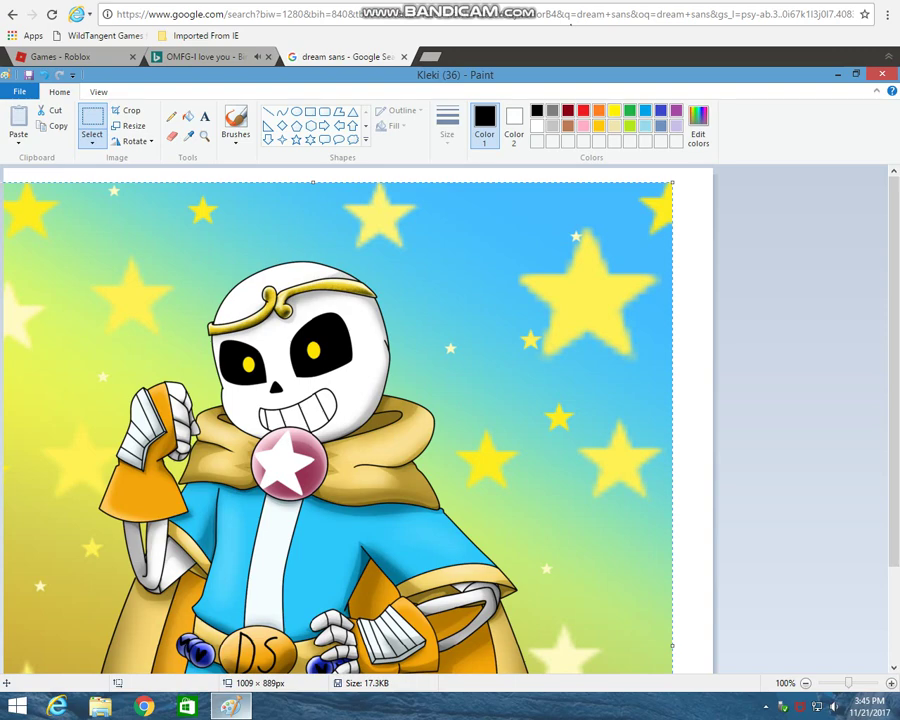
{"action": "left_click_drag", "start_coordinate": [672, 183], "coordinate": [306, 318]}
{"action": "left_click_drag", "start_coordinate": [276, 493], "coordinate": [299, 393]}
{"action": "left_click_drag", "start_coordinate": [153, 218], "coordinate": [153, 405]}
{"action": "left_click_drag", "start_coordinate": [184, 488], "coordinate": [168, 221]}
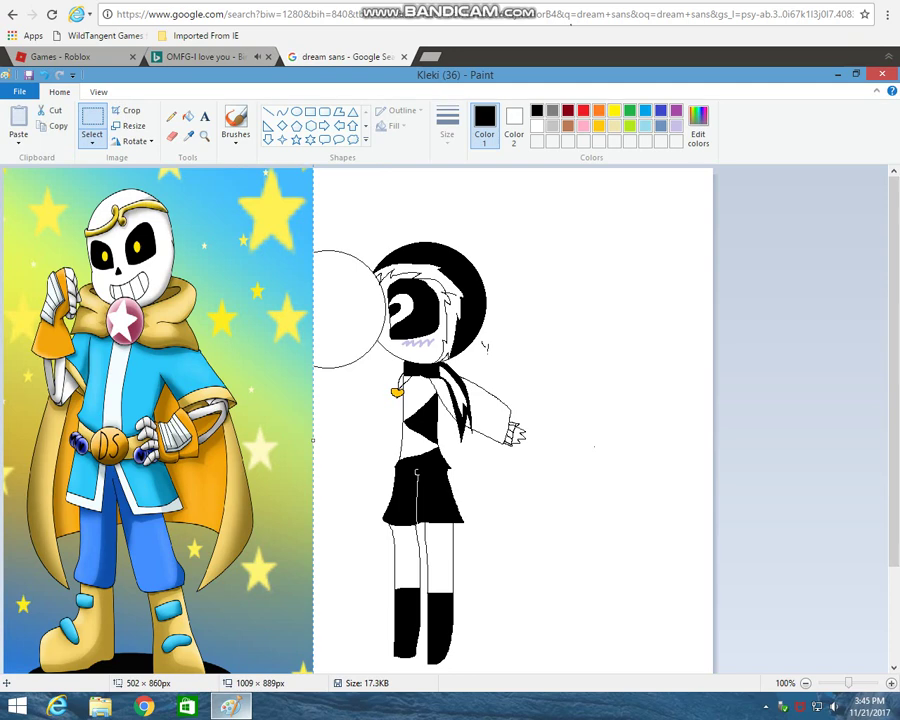
{"action": "left_click_drag", "start_coordinate": [313, 440], "coordinate": [198, 440]}
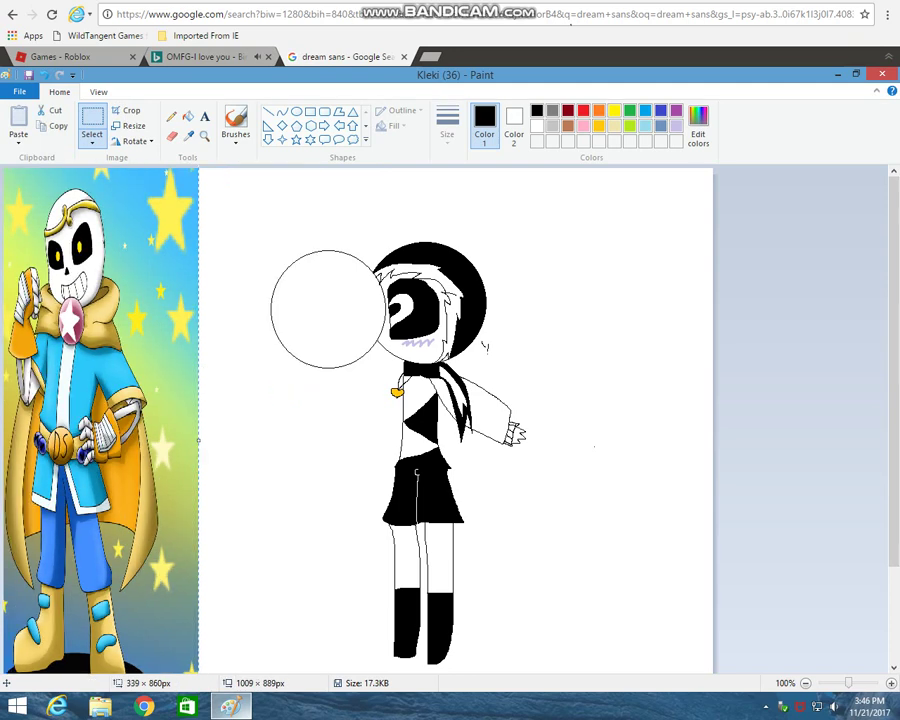
{"action": "left_click_drag", "start_coordinate": [102, 367], "coordinate": [143, 496]}
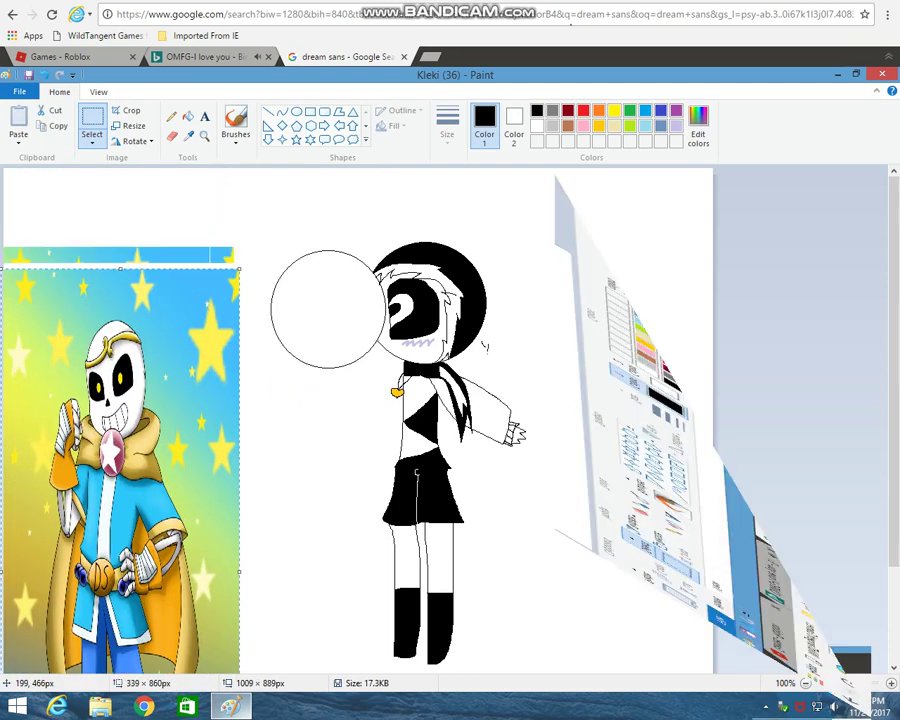
{"action": "left_click_drag", "start_coordinate": [239, 268], "coordinate": [161, 364]}
{"action": "left_click_drag", "start_coordinate": [87, 498], "coordinate": [122, 310]}
- Draw a closed, upward-curving crescent eye with the Pencil in the lower right of the blank head circle and fill it with black
{"action": "left_click", "coordinate": [171, 117]}
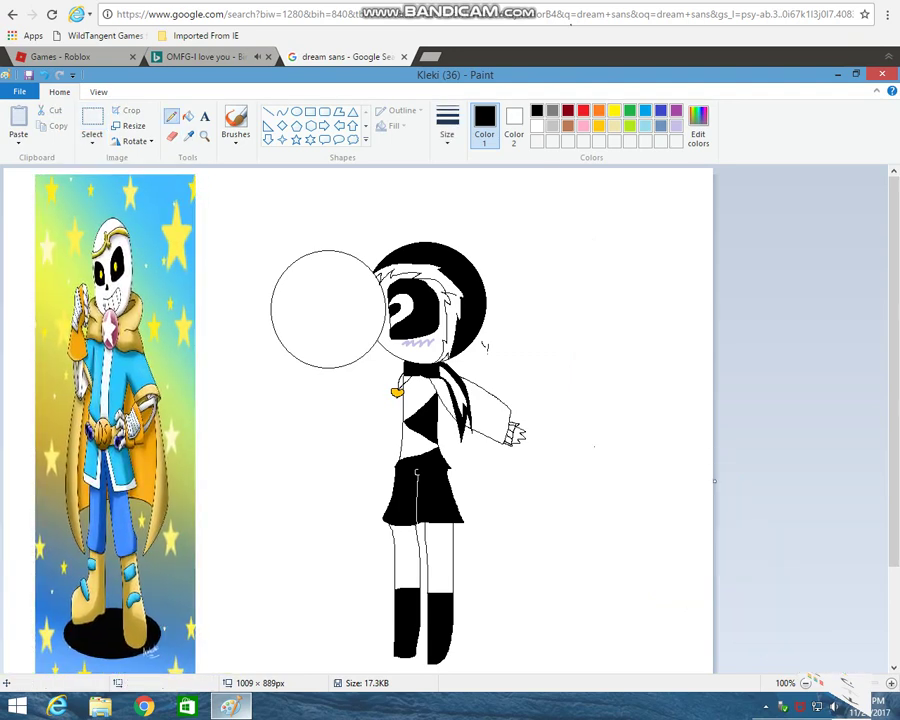
{"action": "left_click", "coordinate": [891, 683]}
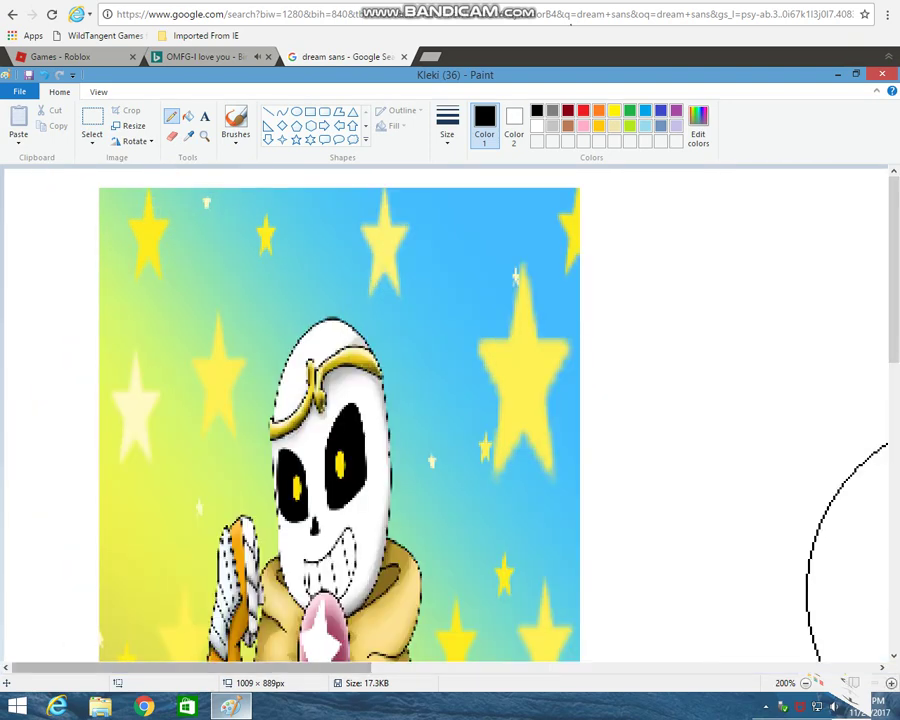
{"action": "left_click_drag", "start_coordinate": [330, 667], "coordinate": [403, 667]}
{"action": "scroll", "coordinate": [450, 420], "scroll_direction": "right", "scroll_amount": 5}
{"action": "scroll", "coordinate": [450, 420], "scroll_direction": "down", "scroll_amount": 3}
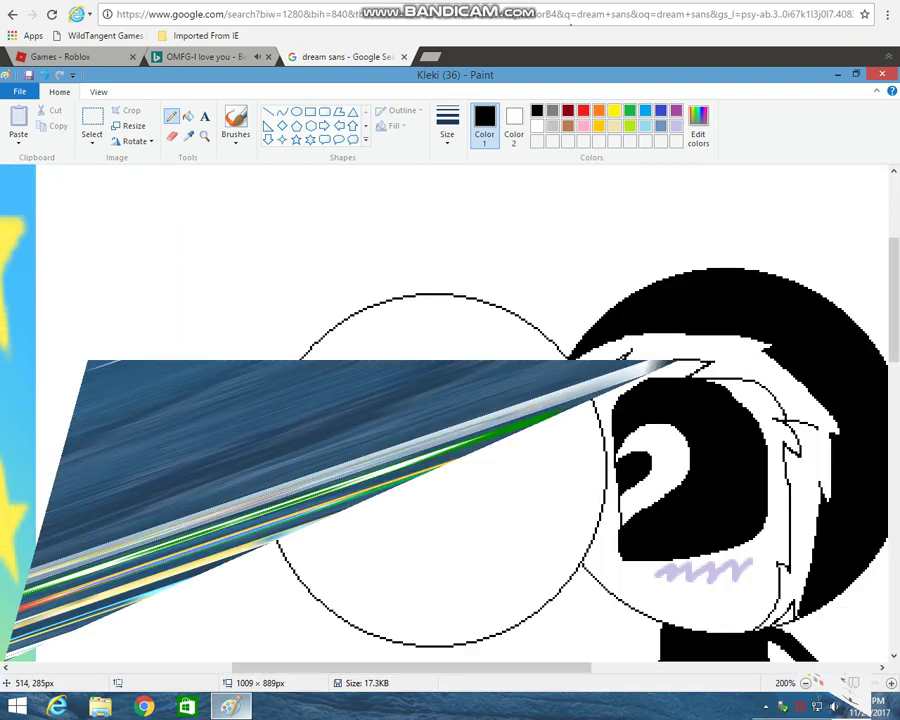
{"action": "left_click_drag", "start_coordinate": [541, 370], "coordinate": [569, 400]}
{"action": "left_click_drag", "start_coordinate": [478, 357], "coordinate": [448, 359]}
{"action": "key", "text": "ctrl+z"}
{"action": "mouse_move", "coordinate": [536, 372]}
{"action": "left_mouse_down"}
{"action": "mouse_move", "coordinate": [482, 373]}
{"action": "mouse_move", "coordinate": [469, 393]}
{"action": "mouse_move", "coordinate": [472, 414]}
{"action": "mouse_move", "coordinate": [502, 392]}
{"action": "mouse_move", "coordinate": [556, 400]}
{"action": "left_mouse_up"}
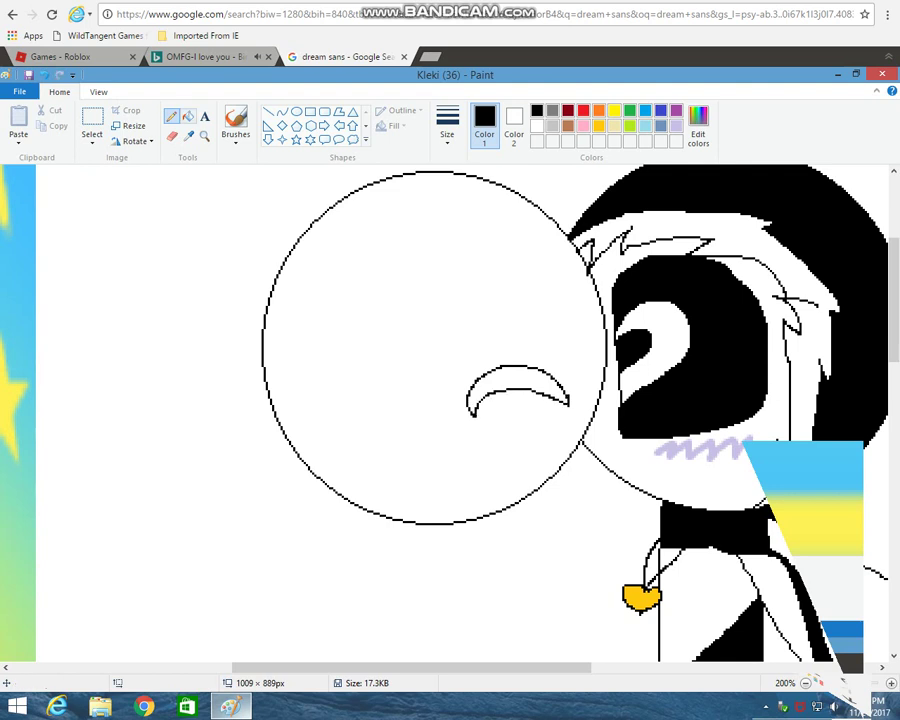
{"action": "left_click", "coordinate": [188, 116]}
{"action": "left_click", "coordinate": [515, 373]}
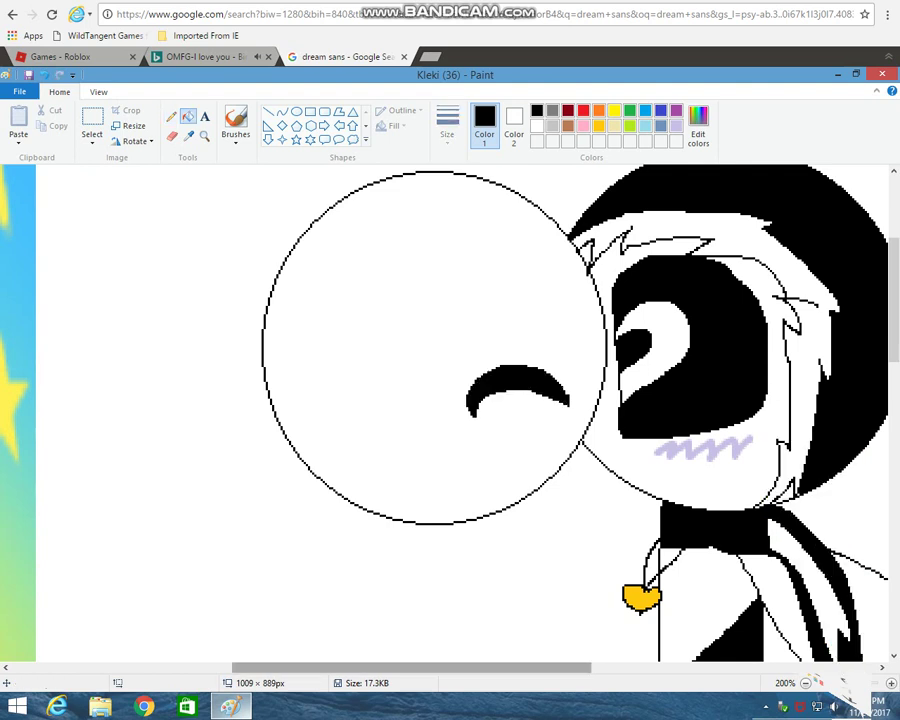
- Fill the white canvas background around the two figures with black, undo that fill, and redo it
{"action": "left_click", "coordinate": [457, 656]}
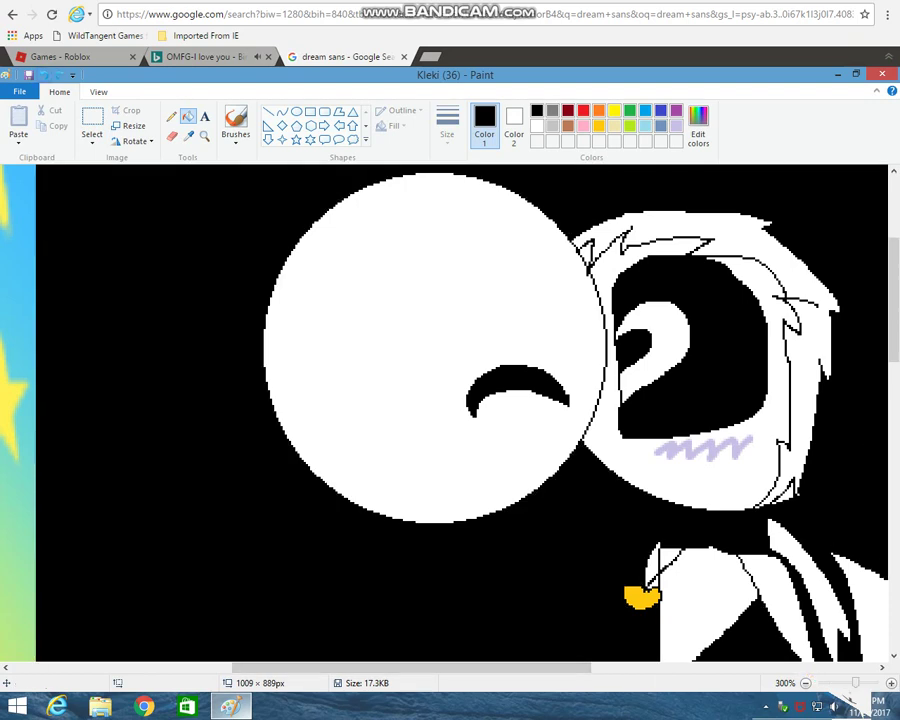
{"action": "key", "text": "ctrl+z"}
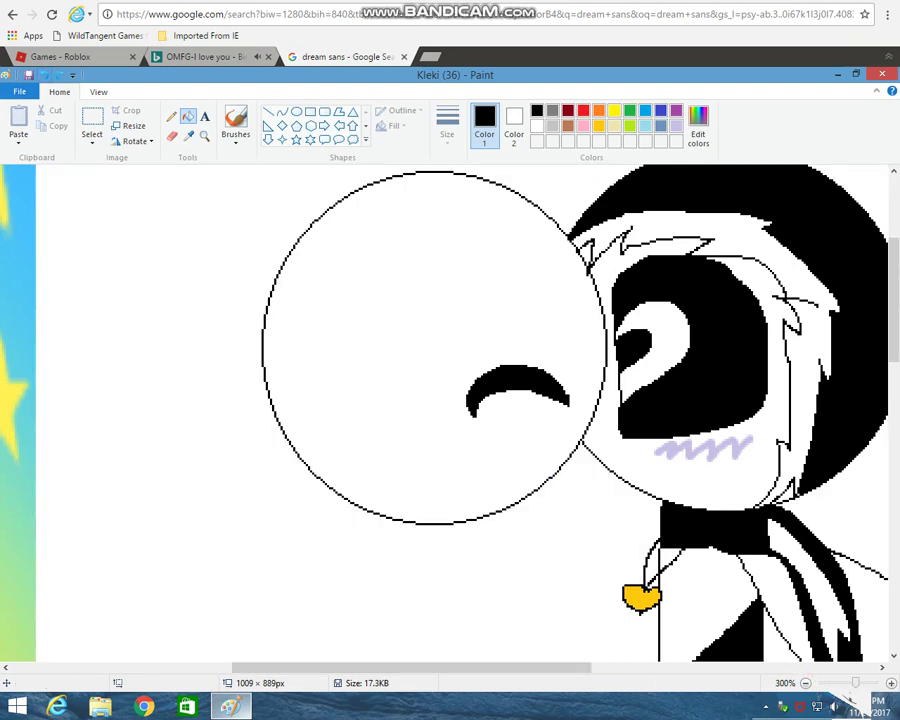
{"action": "left_click", "coordinate": [59, 75]}
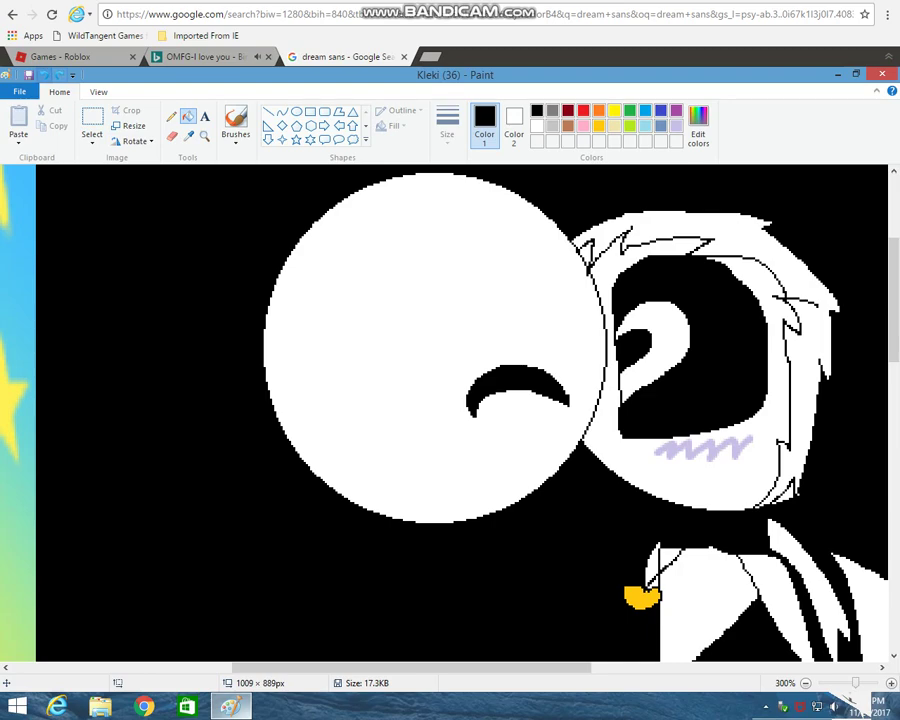